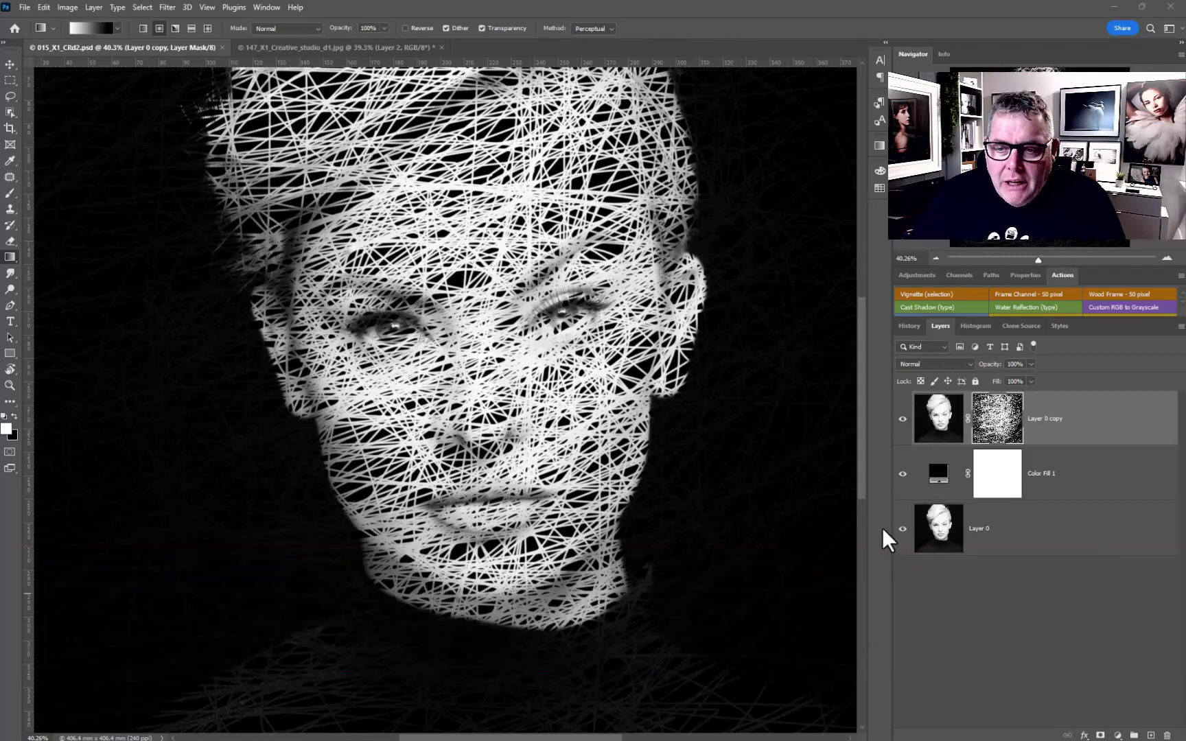
- Compare with the teal example, then delete the Layer 0 copy and Color Fill 1 layers
{"action": "left_click", "coordinate": [903, 529], "text": "alt"}
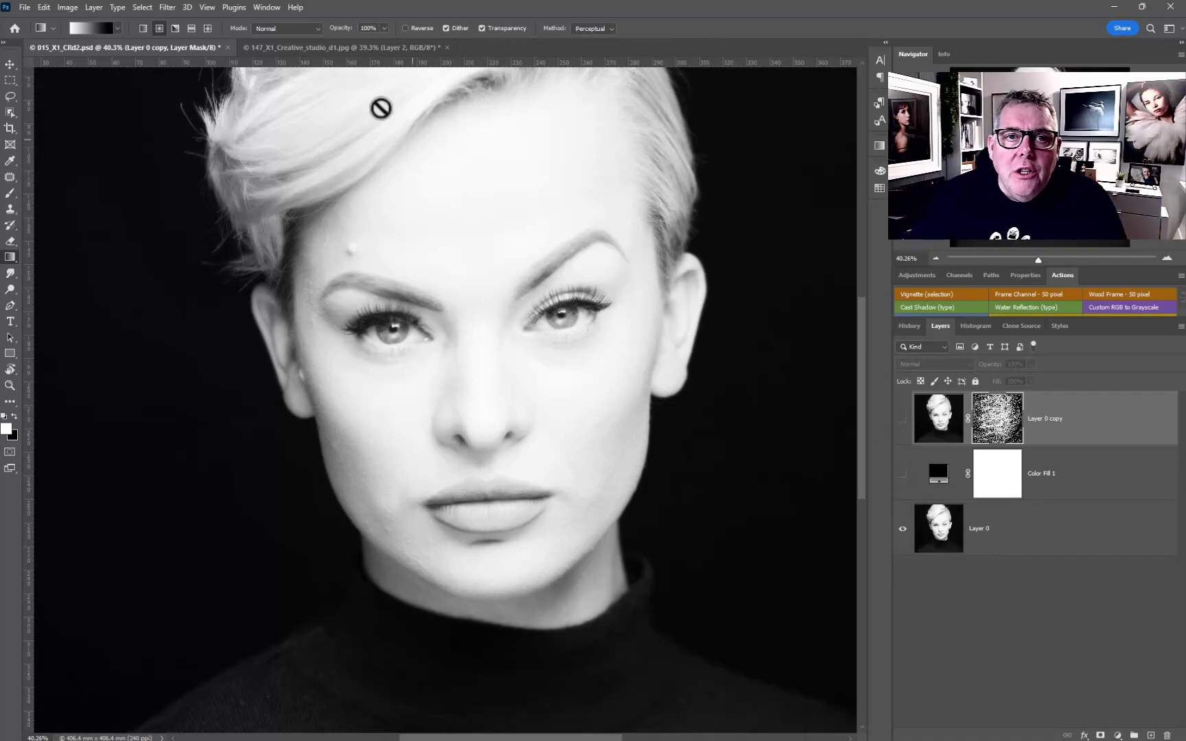
{"action": "left_click", "coordinate": [304, 47]}
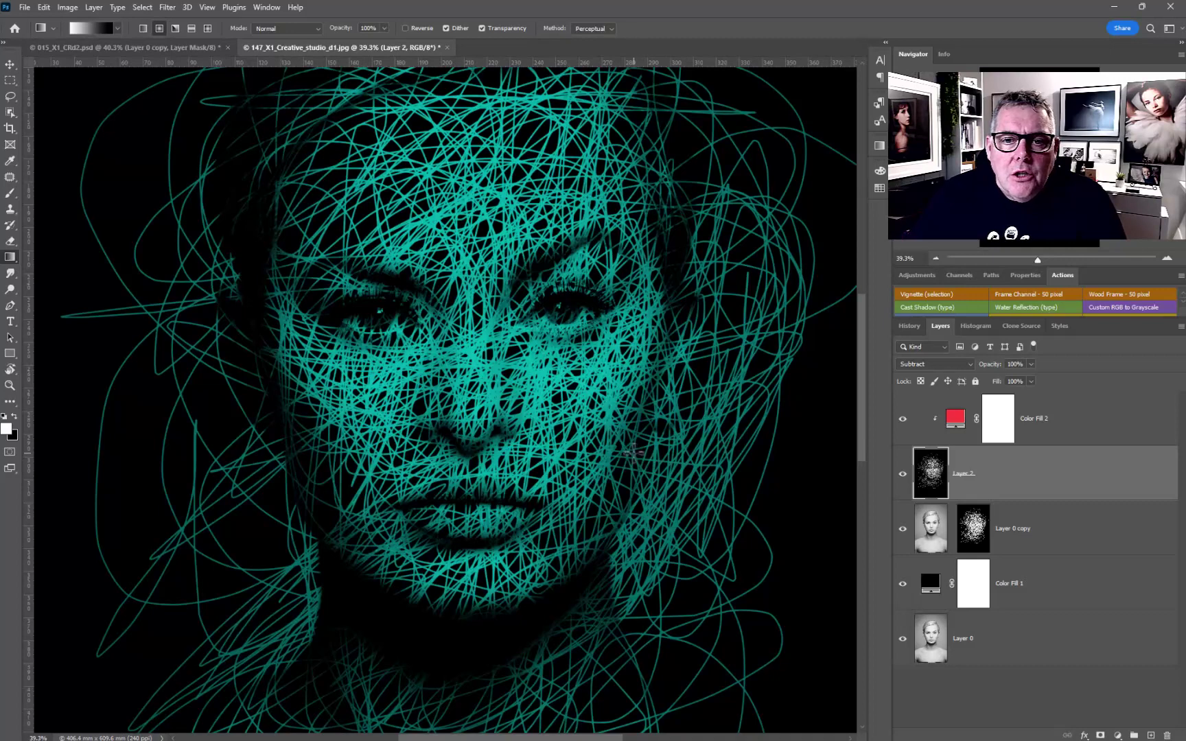
{"action": "left_click", "coordinate": [151, 49]}
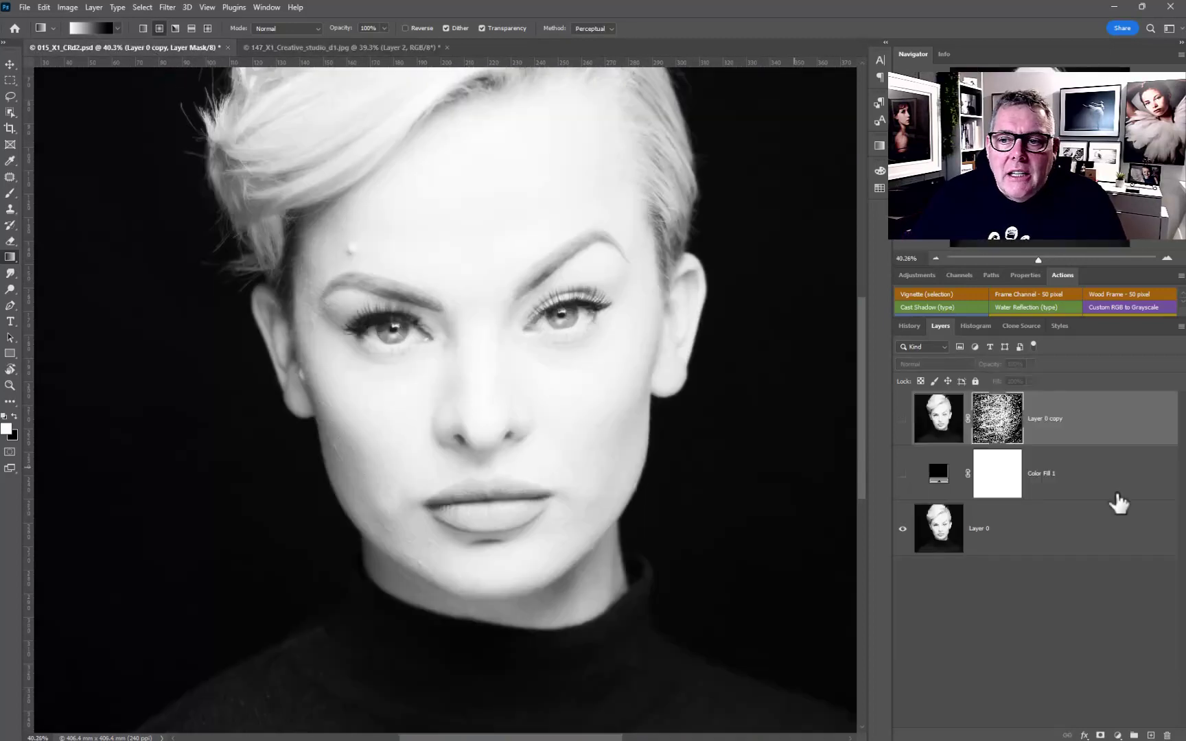
{"action": "left_click", "coordinate": [1066, 468], "text": "shift"}
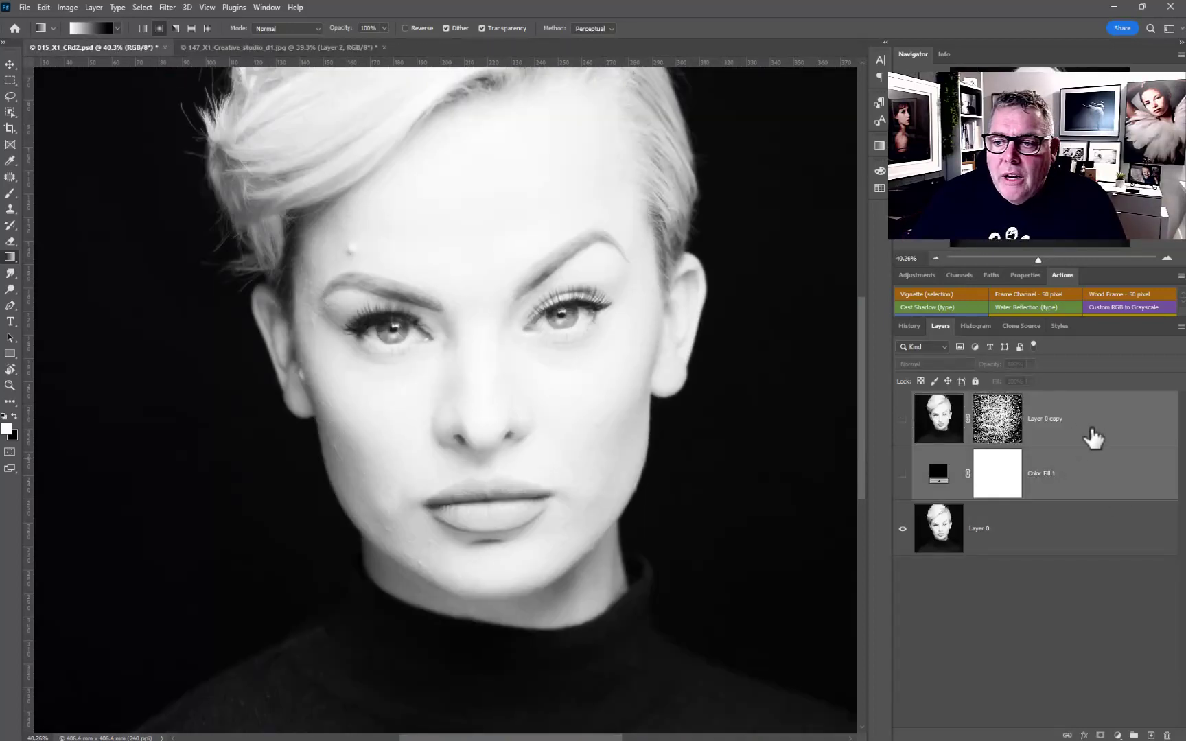
{"action": "left_click_drag", "start_coordinate": [1087, 440], "coordinate": [1166, 735]}
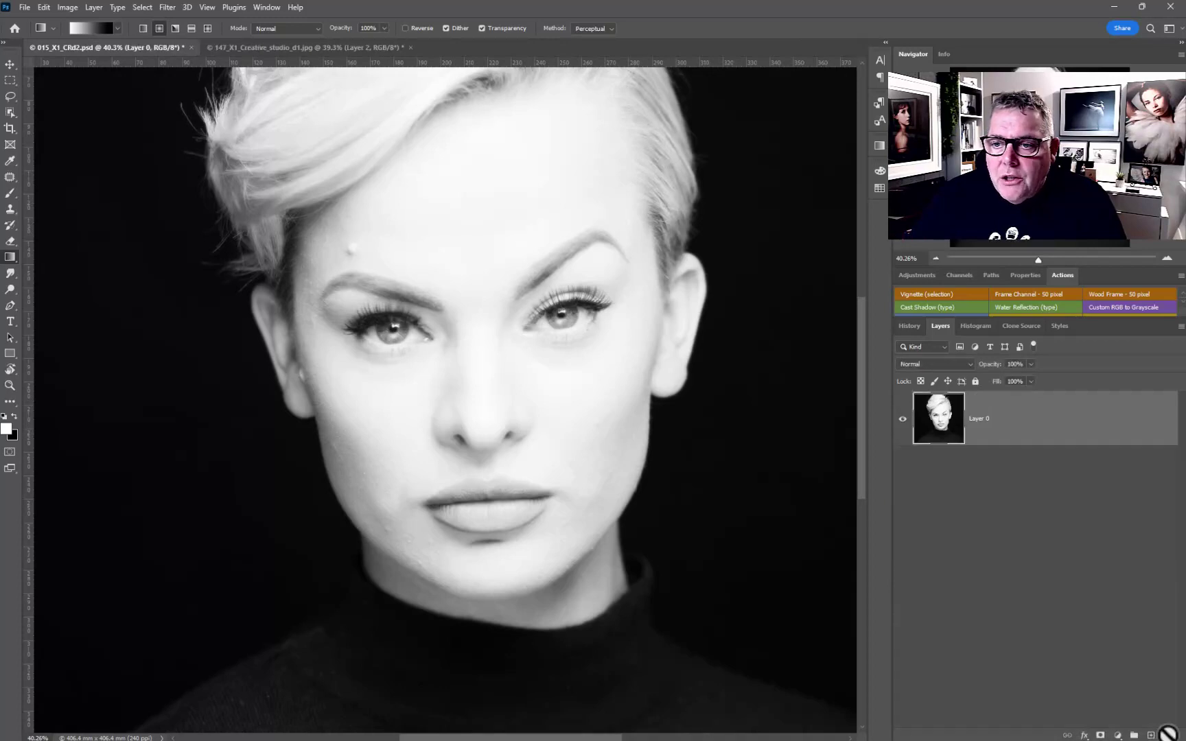
- Duplicate Layer 0, give the copy an inverted all-black mask, and reselect Layer 0
{"action": "scroll", "coordinate": [640, 410], "scroll_direction": "down", "scroll_amount": 1}
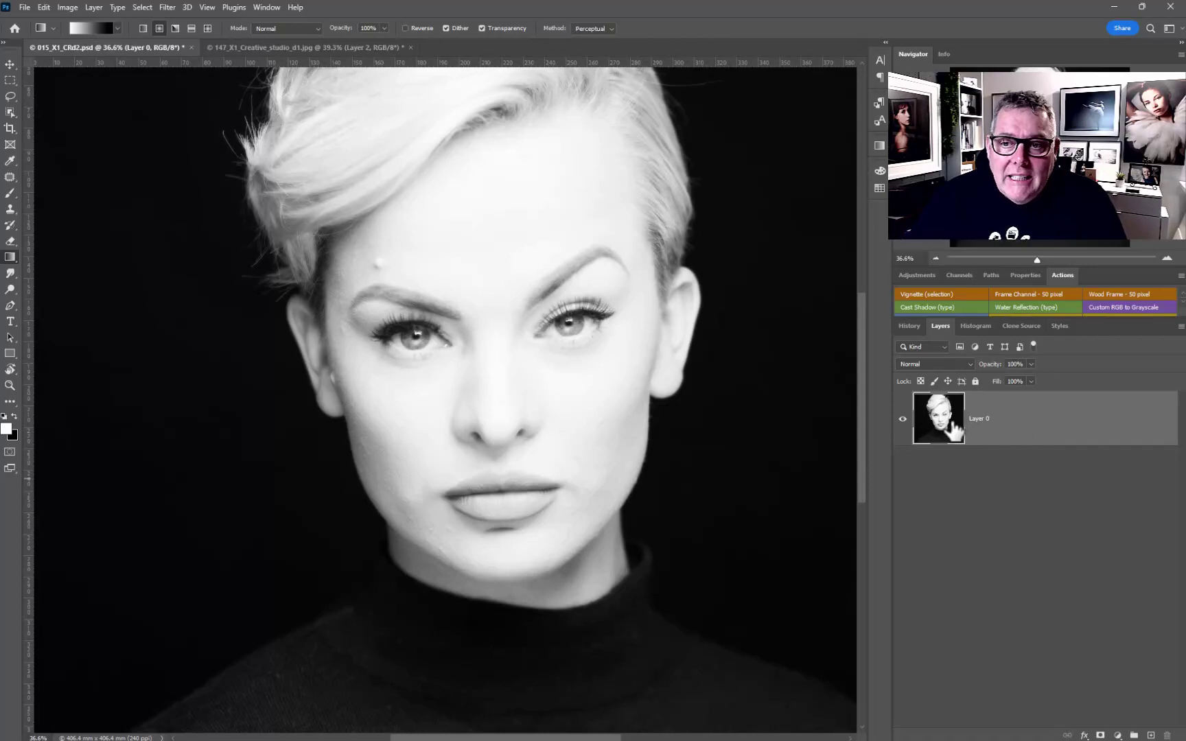
{"action": "key", "text": "ctrl+j"}
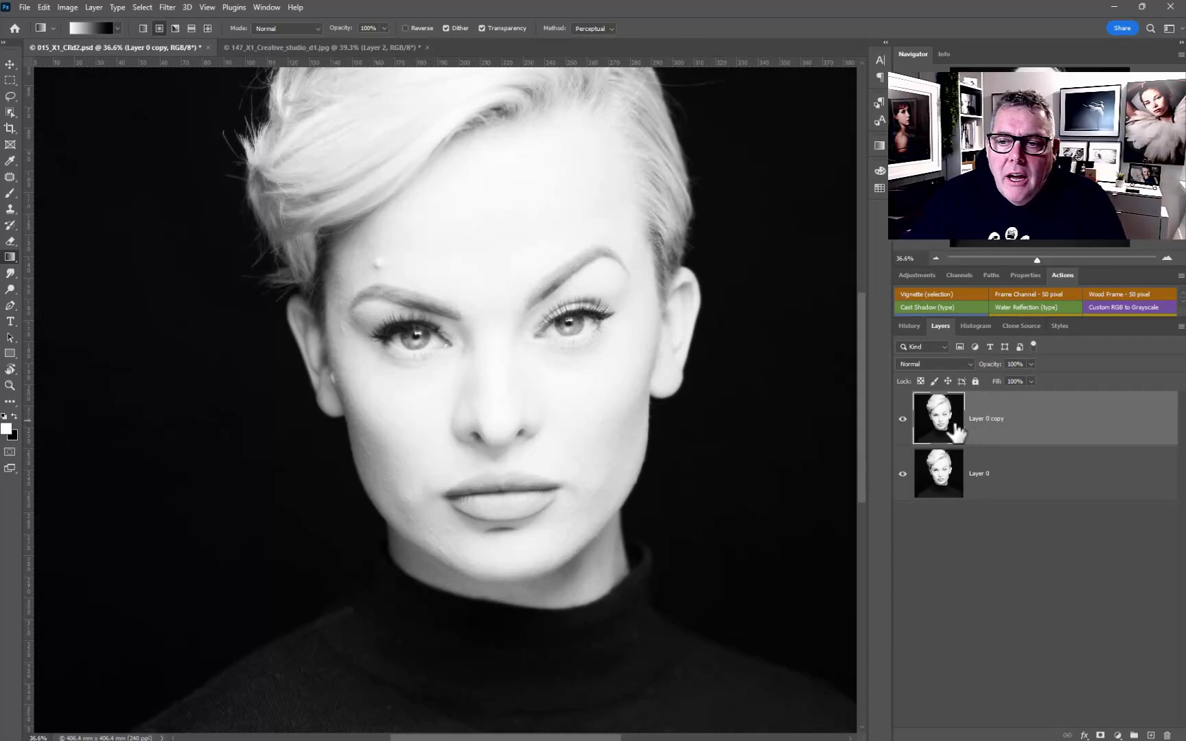
{"action": "left_click", "coordinate": [1100, 735]}
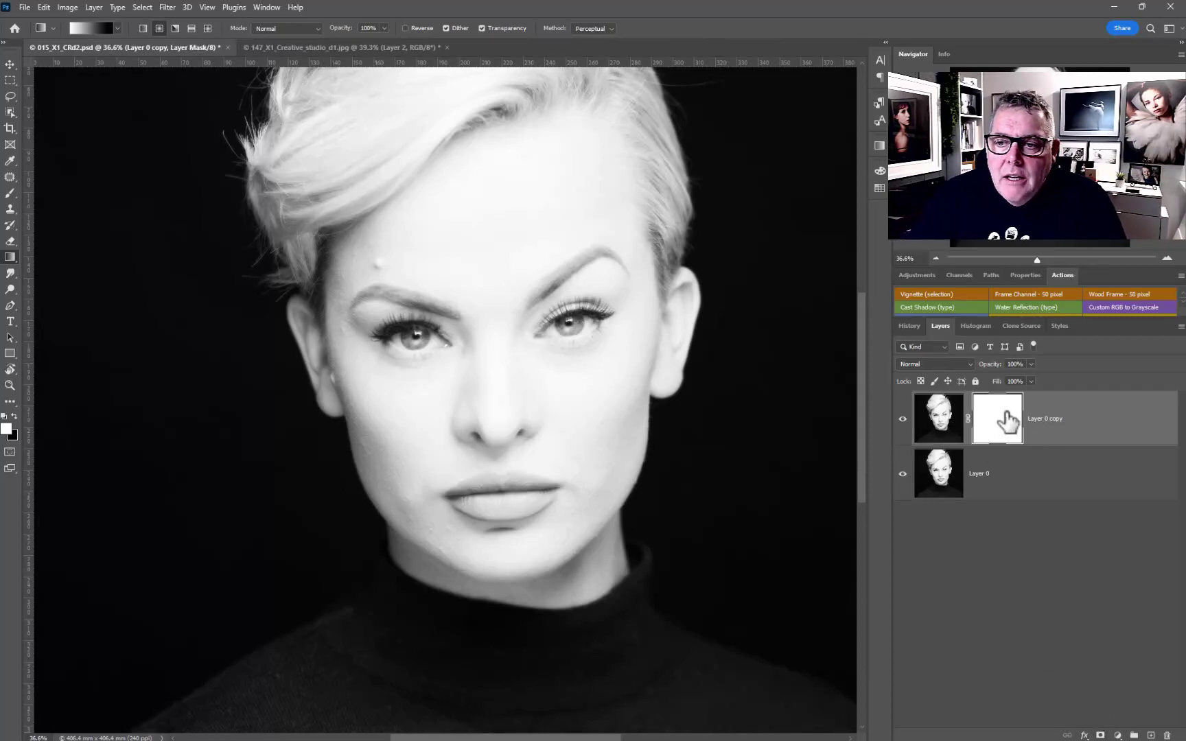
{"action": "key", "text": "ctrl+i"}
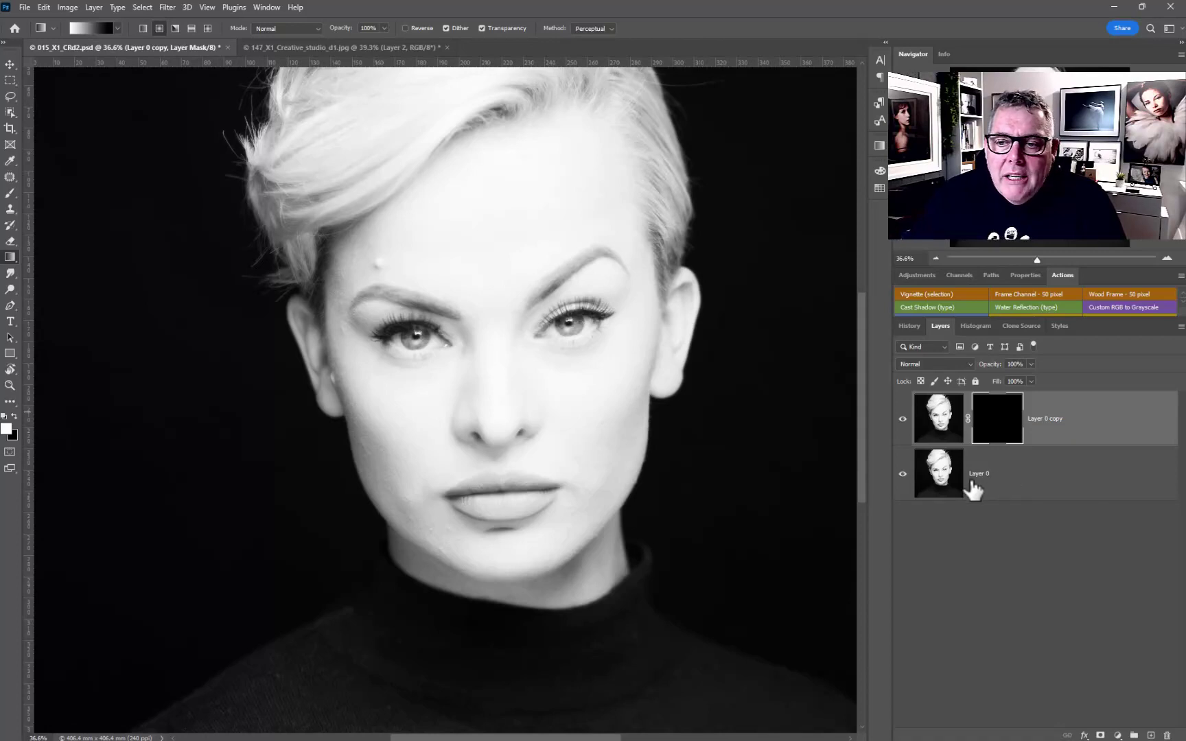
{"action": "left_click", "coordinate": [1020, 491]}
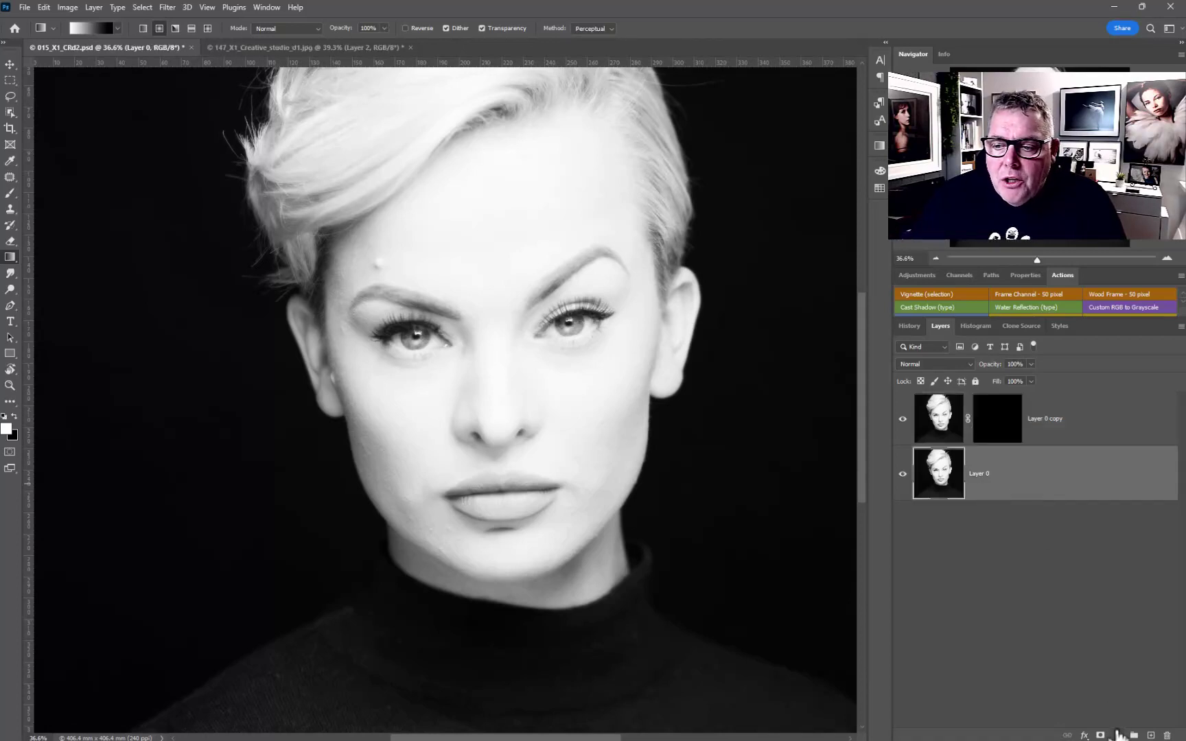
{"action": "left_click", "coordinate": [1118, 735]}
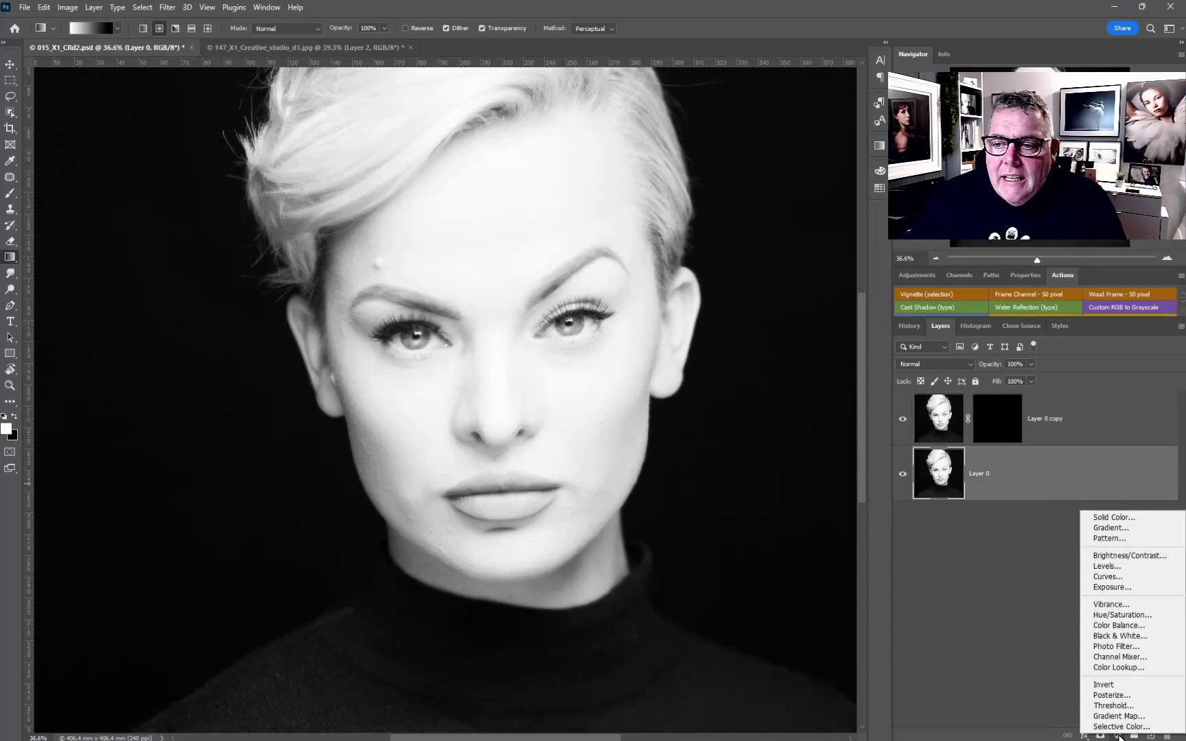
- Add a Solid Color fill layer in near-black 070707
{"action": "left_click", "coordinate": [1104, 517]}
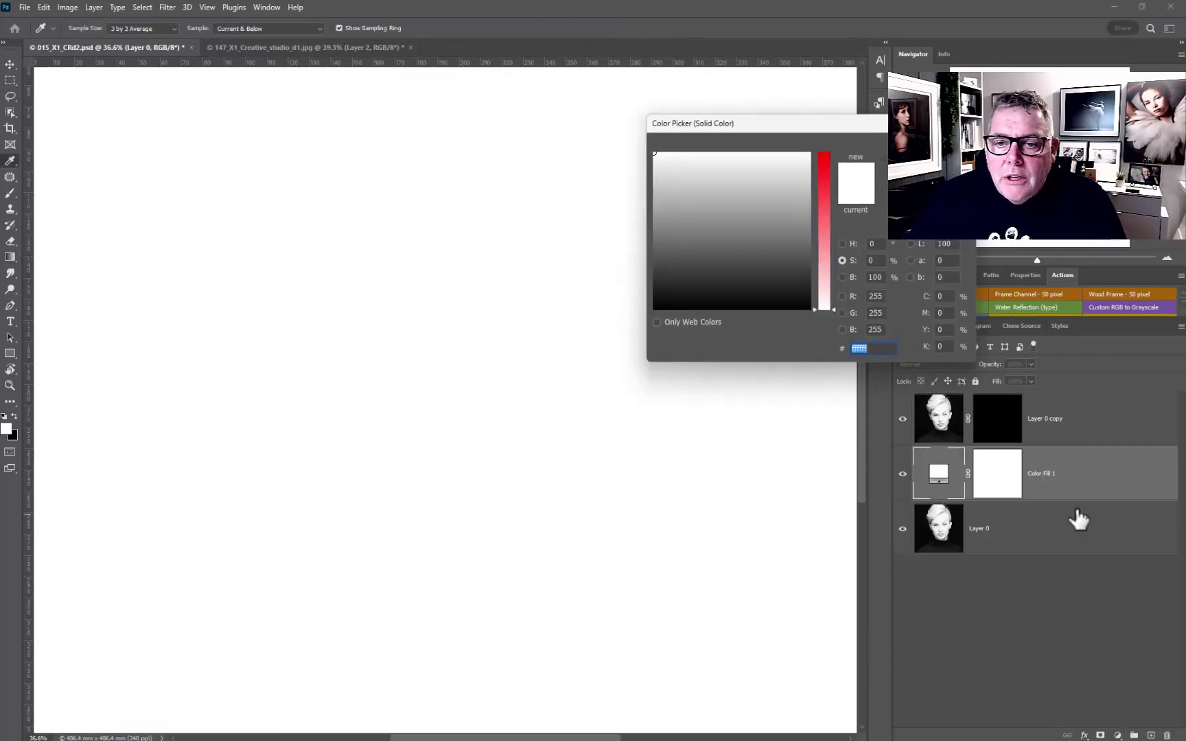
{"action": "left_click", "coordinate": [657, 304]}
{"action": "key", "text": "Return"}
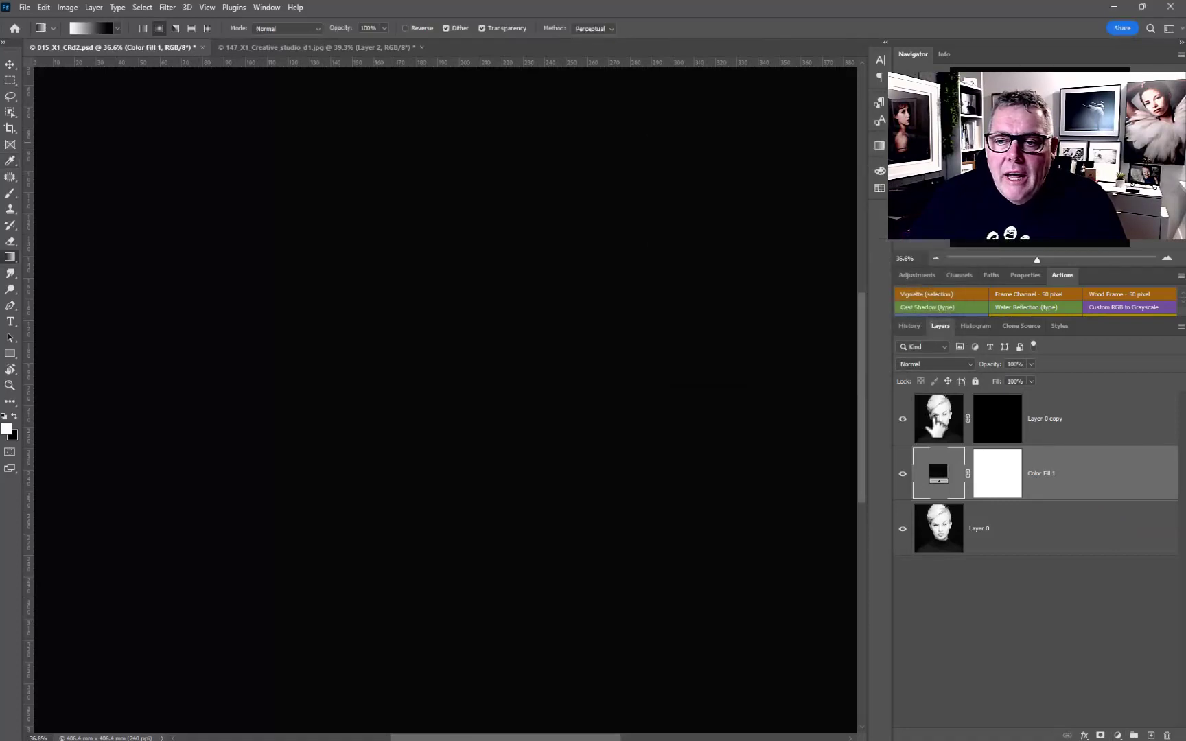
- Toggle the fill layer, the copy and its mask to compare, leaving all enabled
{"action": "left_click_drag", "start_coordinate": [902, 420], "coordinate": [906, 488]}
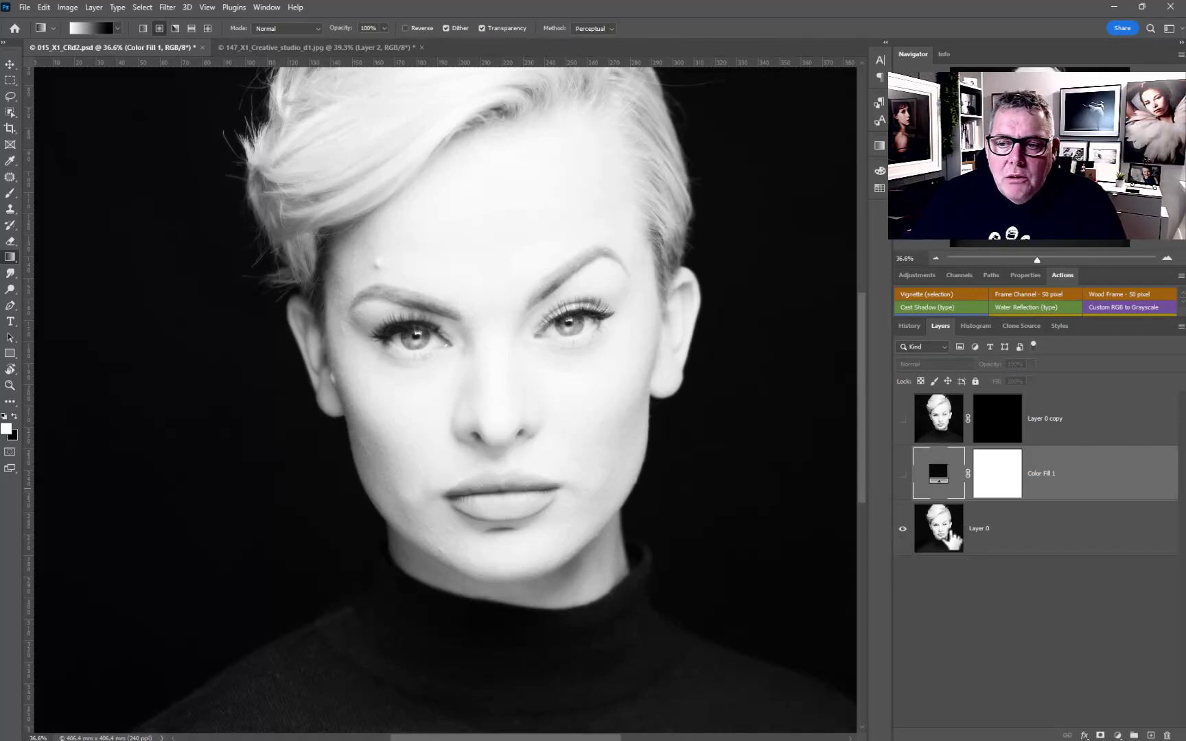
{"action": "left_click", "coordinate": [903, 474]}
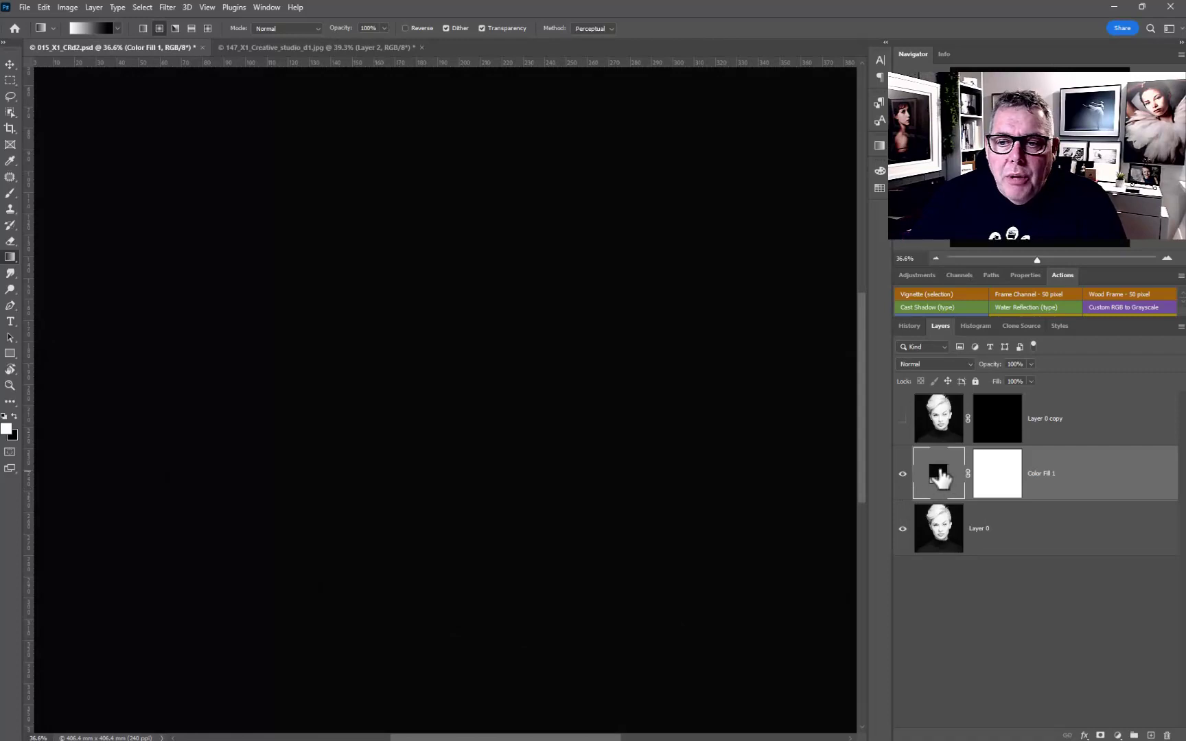
{"action": "left_click", "coordinate": [903, 420]}
{"action": "left_click", "coordinate": [988, 430], "text": "shift"}
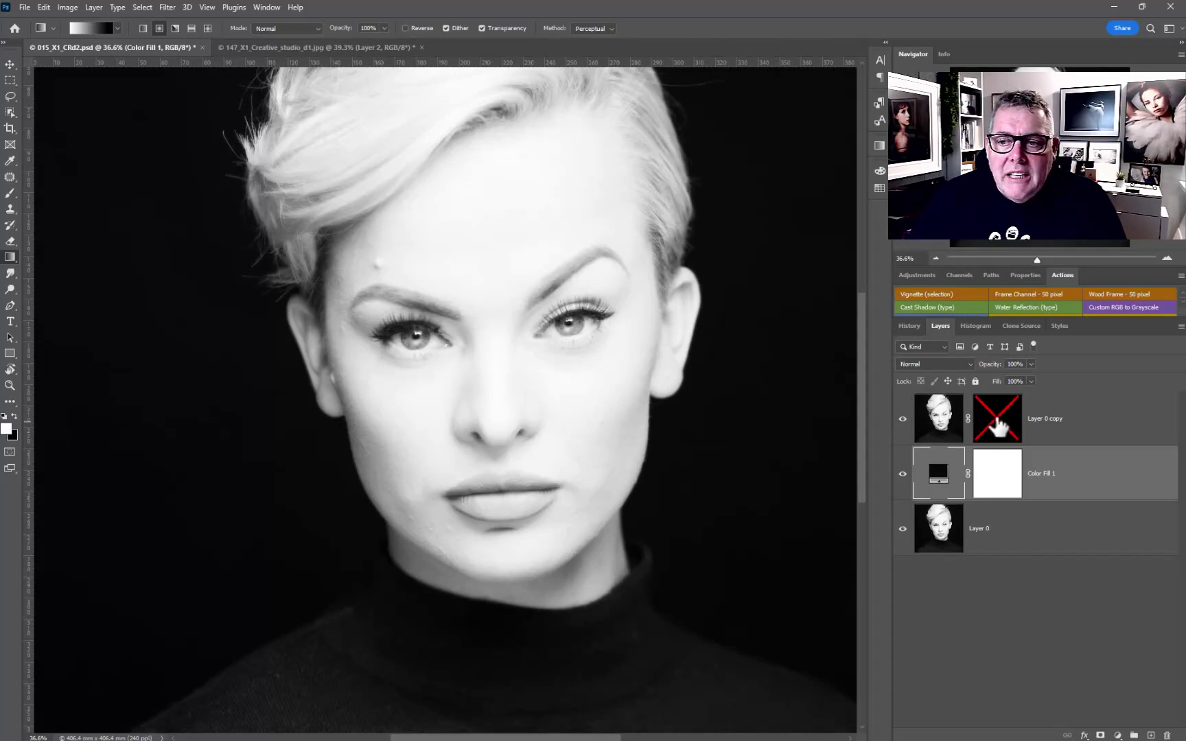
{"action": "left_click", "coordinate": [997, 427], "text": "shift"}
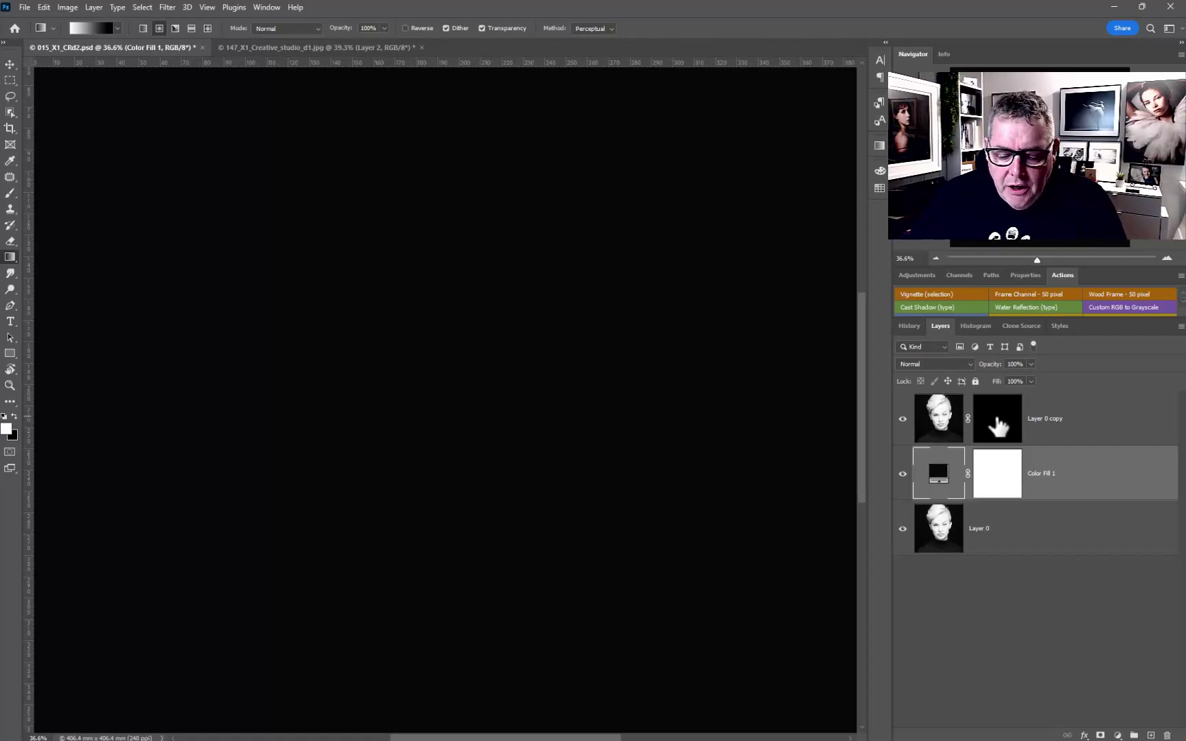
- Paint white scribbles across the face on the Layer 0 copy mask with a small hard brush
{"action": "key", "text": "b"}
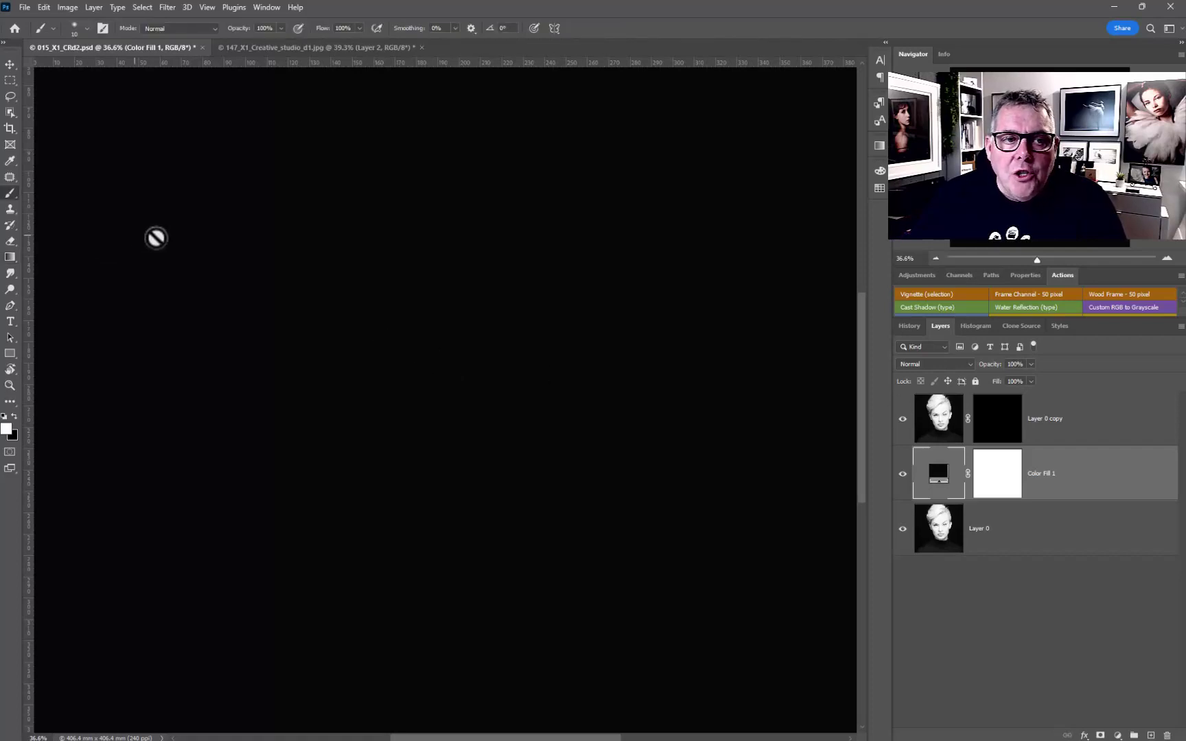
{"action": "right_click", "coordinate": [293, 260]}
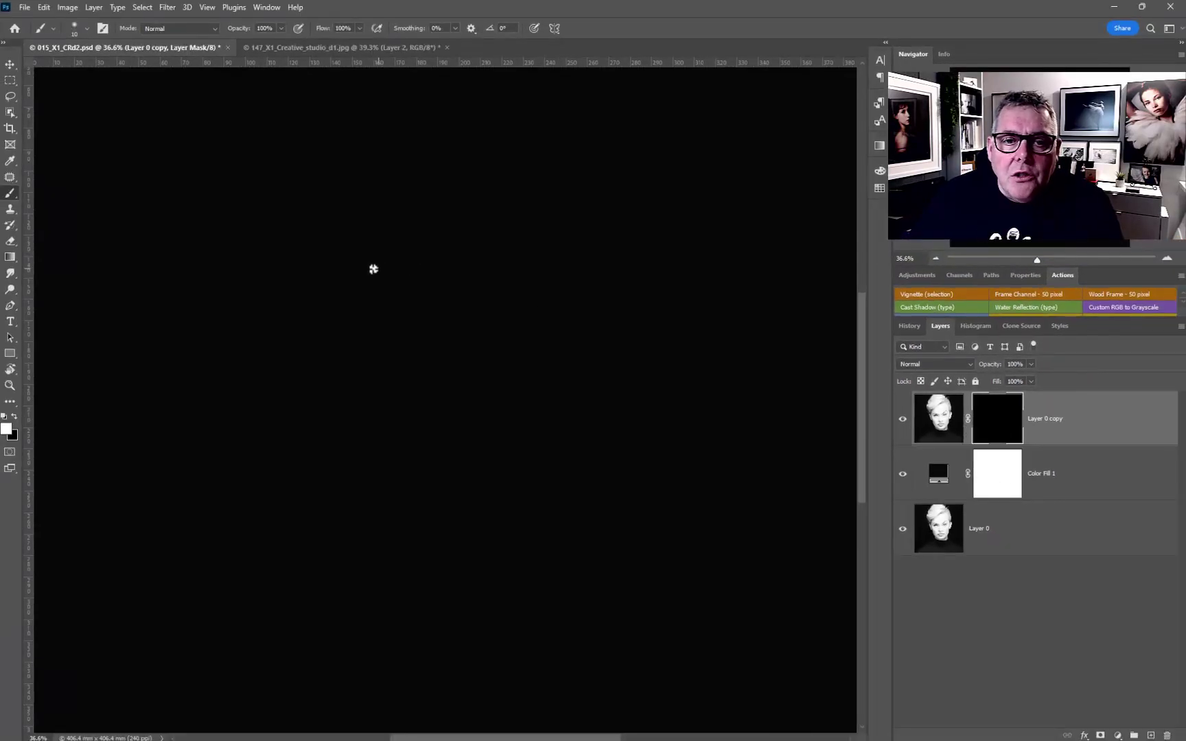
{"action": "mouse_move", "coordinate": [373, 269]}
{"action": "left_mouse_down"}
{"action": "mouse_move", "coordinate": [487, 295]}
{"action": "mouse_move", "coordinate": [416, 327]}
{"action": "mouse_move", "coordinate": [534, 362]}
{"action": "mouse_move", "coordinate": [477, 295]}
{"action": "mouse_move", "coordinate": [403, 435]}
{"action": "mouse_move", "coordinate": [455, 223]}
{"action": "mouse_move", "coordinate": [418, 343]}
{"action": "mouse_move", "coordinate": [637, 483]}
{"action": "left_mouse_up"}
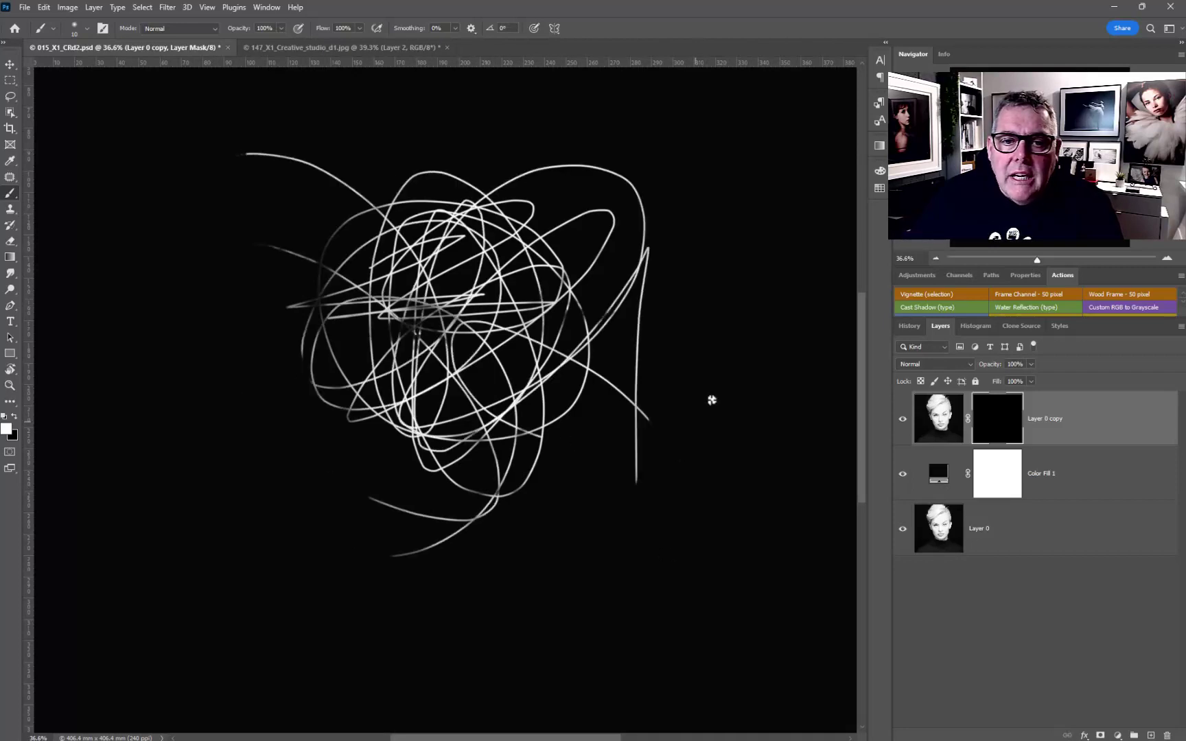
{"action": "mouse_move", "coordinate": [711, 400]}
{"action": "left_mouse_down"}
{"action": "mouse_move", "coordinate": [610, 262]}
{"action": "mouse_move", "coordinate": [400, 352]}
{"action": "mouse_move", "coordinate": [389, 233]}
{"action": "mouse_move", "coordinate": [322, 169]}
{"action": "mouse_move", "coordinate": [530, 393]}
{"action": "mouse_move", "coordinate": [636, 425]}
{"action": "mouse_move", "coordinate": [343, 174]}
{"action": "mouse_move", "coordinate": [460, 378]}
{"action": "mouse_move", "coordinate": [598, 506]}
{"action": "mouse_move", "coordinate": [597, 320]}
{"action": "mouse_move", "coordinate": [488, 204]}
{"action": "mouse_move", "coordinate": [429, 236]}
{"action": "mouse_move", "coordinate": [383, 525]}
{"action": "mouse_move", "coordinate": [391, 571]}
{"action": "mouse_move", "coordinate": [681, 380]}
{"action": "mouse_move", "coordinate": [493, 528]}
{"action": "mouse_move", "coordinate": [587, 303]}
{"action": "mouse_move", "coordinate": [464, 252]}
{"action": "mouse_move", "coordinate": [384, 349]}
{"action": "mouse_move", "coordinate": [324, 472]}
{"action": "mouse_move", "coordinate": [399, 349]}
{"action": "mouse_move", "coordinate": [485, 524]}
{"action": "mouse_move", "coordinate": [628, 528]}
{"action": "mouse_move", "coordinate": [696, 354]}
{"action": "mouse_move", "coordinate": [668, 176]}
{"action": "mouse_move", "coordinate": [618, 73]}
{"action": "mouse_move", "coordinate": [664, 61]}
{"action": "mouse_move", "coordinate": [423, 178]}
{"action": "mouse_move", "coordinate": [340, 408]}
{"action": "mouse_move", "coordinate": [360, 668]}
{"action": "mouse_move", "coordinate": [764, 607]}
{"action": "mouse_move", "coordinate": [352, 447]}
{"action": "mouse_move", "coordinate": [303, 480]}
{"action": "mouse_move", "coordinate": [555, 490]}
{"action": "mouse_move", "coordinate": [726, 215]}
{"action": "mouse_move", "coordinate": [648, 212]}
{"action": "mouse_move", "coordinate": [733, 495]}
{"action": "mouse_move", "coordinate": [551, 186]}
{"action": "mouse_move", "coordinate": [535, 406]}
{"action": "mouse_move", "coordinate": [338, 525]}
{"action": "mouse_move", "coordinate": [863, 404]}
{"action": "mouse_move", "coordinate": [605, 183]}
{"action": "mouse_move", "coordinate": [659, 207]}
{"action": "mouse_move", "coordinate": [205, 313]}
{"action": "mouse_move", "coordinate": [227, 471]}
{"action": "mouse_move", "coordinate": [635, 567]}
{"action": "mouse_move", "coordinate": [384, 453]}
{"action": "left_mouse_up"}
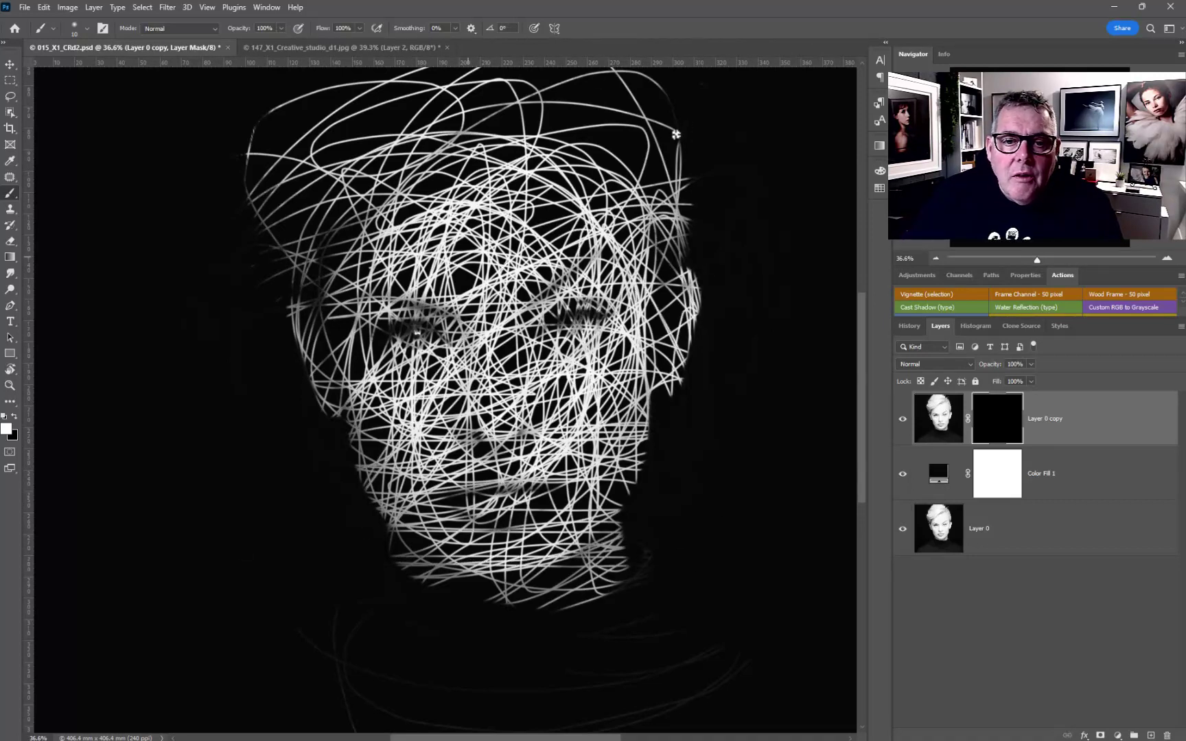
- Paint more white scribbles over the right cheek, temple and forehead on the copy's mask
{"action": "mouse_move", "coordinate": [688, 234]}
{"action": "left_mouse_down"}
{"action": "mouse_move", "coordinate": [503, 128]}
{"action": "mouse_move", "coordinate": [304, 378]}
{"action": "mouse_move", "coordinate": [441, 334]}
{"action": "mouse_move", "coordinate": [610, 150]}
{"action": "mouse_move", "coordinate": [499, 53]}
{"action": "mouse_move", "coordinate": [237, 192]}
{"action": "mouse_move", "coordinate": [304, 213]}
{"action": "mouse_move", "coordinate": [422, 152]}
{"action": "mouse_move", "coordinate": [661, 77]}
{"action": "mouse_move", "coordinate": [827, 131]}
{"action": "mouse_move", "coordinate": [233, 140]}
{"action": "mouse_move", "coordinate": [155, 252]}
{"action": "mouse_move", "coordinate": [649, 492]}
{"action": "mouse_move", "coordinate": [556, 622]}
{"action": "mouse_move", "coordinate": [441, 573]}
{"action": "mouse_move", "coordinate": [541, 549]}
{"action": "mouse_move", "coordinate": [570, 603]}
{"action": "mouse_move", "coordinate": [332, 624]}
{"action": "mouse_move", "coordinate": [689, 544]}
{"action": "mouse_move", "coordinate": [648, 638]}
{"action": "left_mouse_up"}
{"action": "mouse_move", "coordinate": [738, 396]}
{"action": "left_mouse_down"}
{"action": "mouse_move", "coordinate": [686, 302]}
{"action": "mouse_move", "coordinate": [658, 330]}
{"action": "mouse_move", "coordinate": [720, 219]}
{"action": "mouse_move", "coordinate": [629, 123]}
{"action": "mouse_move", "coordinate": [207, 241]}
{"action": "mouse_move", "coordinate": [384, 357]}
{"action": "mouse_move", "coordinate": [446, 425]}
{"action": "mouse_move", "coordinate": [291, 695]}
{"action": "mouse_move", "coordinate": [553, 530]}
{"action": "mouse_move", "coordinate": [376, 329]}
{"action": "mouse_move", "coordinate": [217, 264]}
{"action": "mouse_move", "coordinate": [460, 127]}
{"action": "mouse_move", "coordinate": [659, 185]}
{"action": "mouse_move", "coordinate": [470, 164]}
{"action": "mouse_move", "coordinate": [624, 405]}
{"action": "mouse_move", "coordinate": [587, 559]}
{"action": "mouse_move", "coordinate": [760, 492]}
{"action": "mouse_move", "coordinate": [630, 628]}
{"action": "mouse_move", "coordinate": [624, 480]}
{"action": "mouse_move", "coordinate": [368, 271]}
{"action": "mouse_move", "coordinate": [442, 250]}
{"action": "mouse_move", "coordinate": [408, 330]}
{"action": "mouse_move", "coordinate": [693, 329]}
{"action": "mouse_move", "coordinate": [657, 208]}
{"action": "left_mouse_up"}
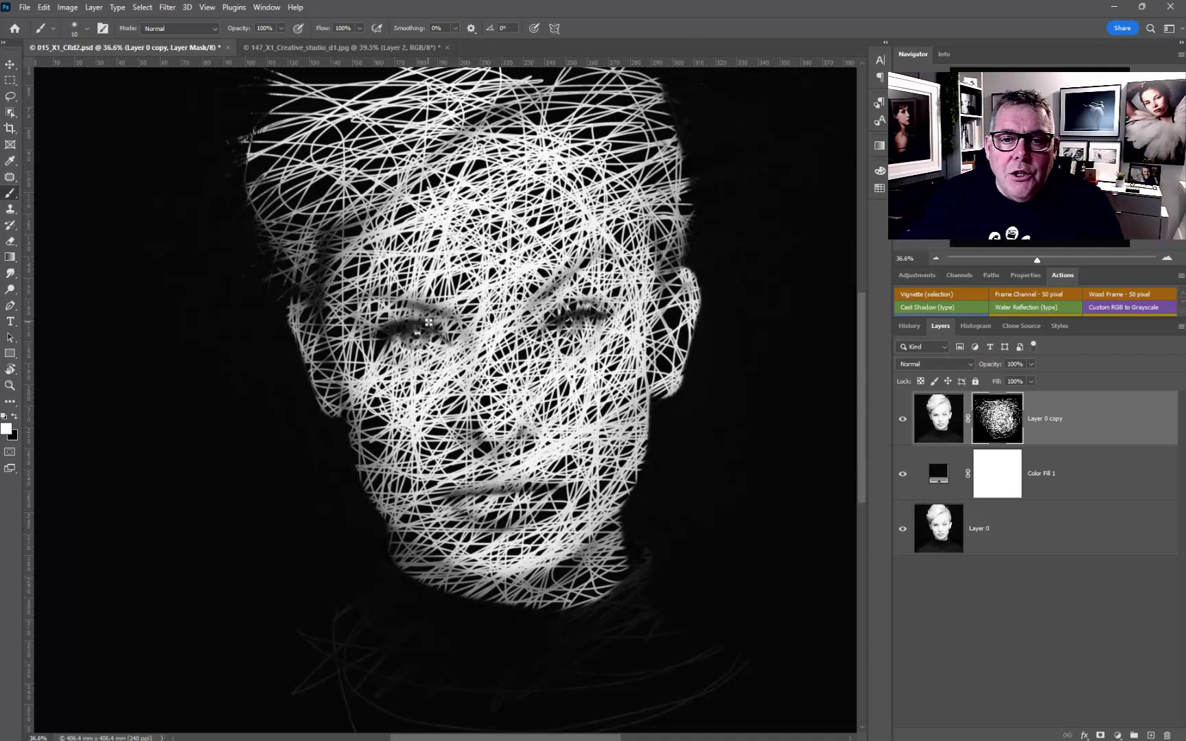
- Load the Layer 0 copy's scribble mask as a selection
{"action": "scroll", "coordinate": [428, 322], "scroll_direction": "down", "scroll_amount": 2}
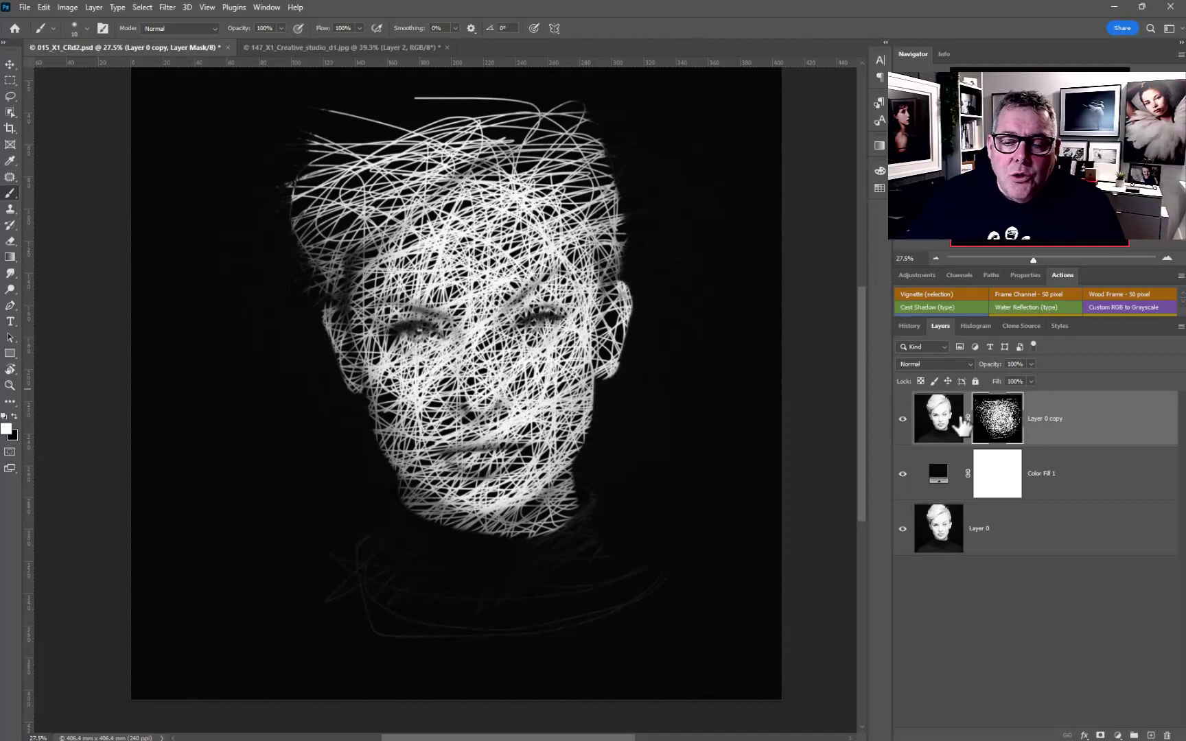
{"action": "left_click", "coordinate": [936, 428]}
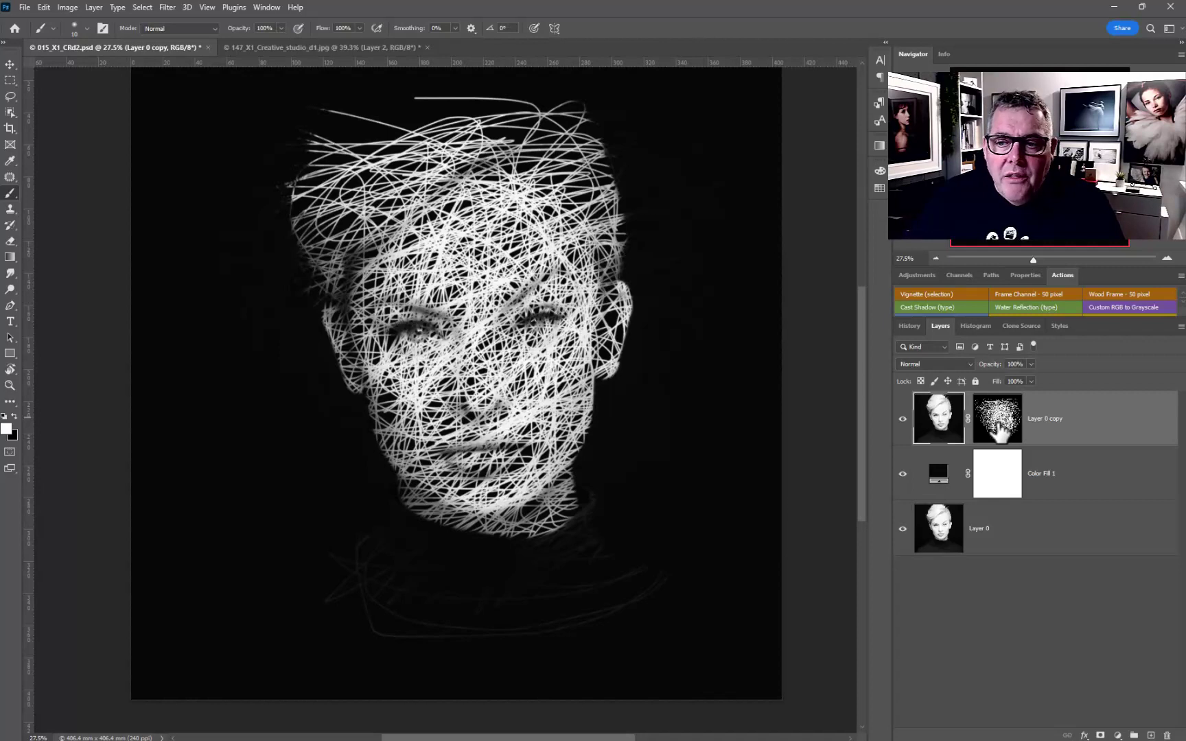
{"action": "left_click", "coordinate": [998, 433]}
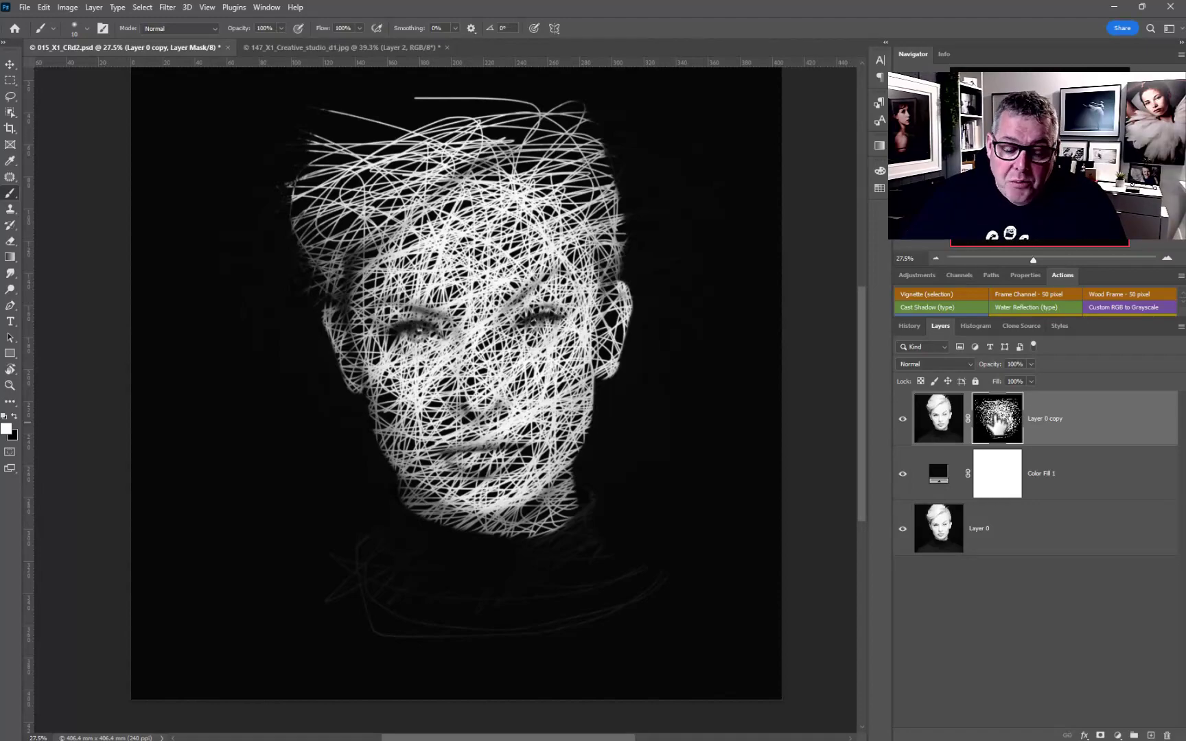
{"action": "left_click", "coordinate": [998, 426], "text": "ctrl"}
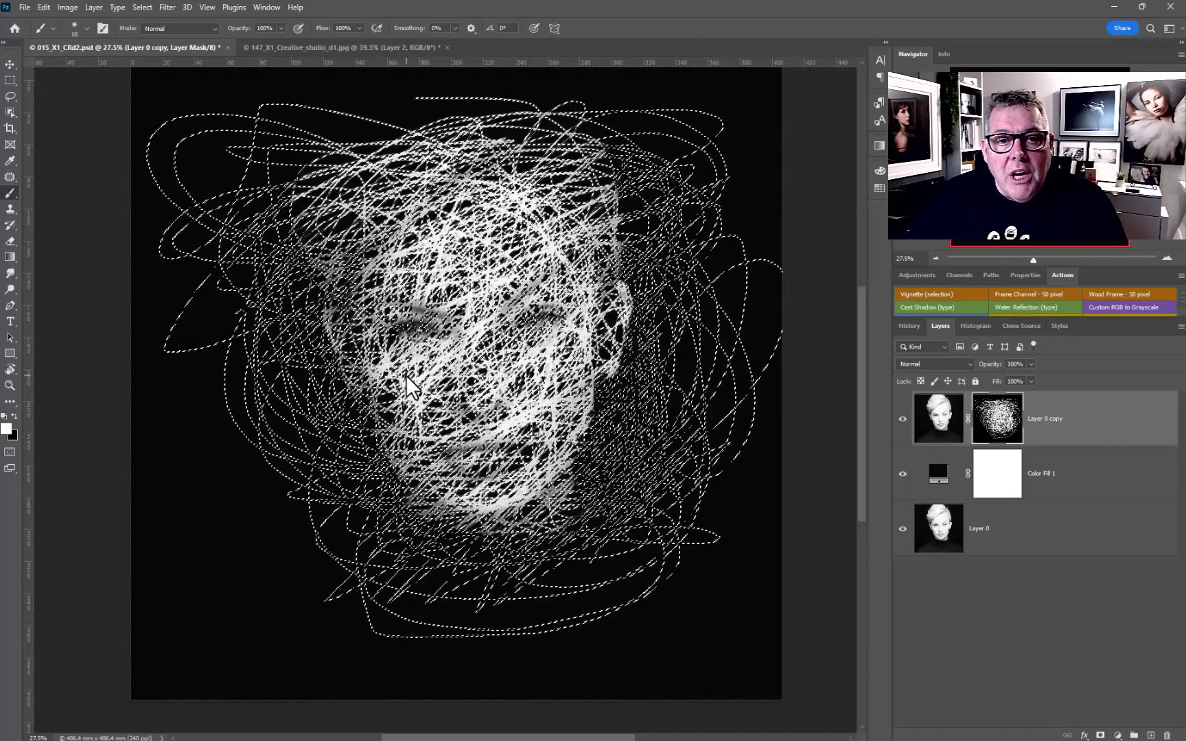
- In the teal portrait, delete every layer except the original Layer 0
{"action": "left_click", "coordinate": [302, 48]}
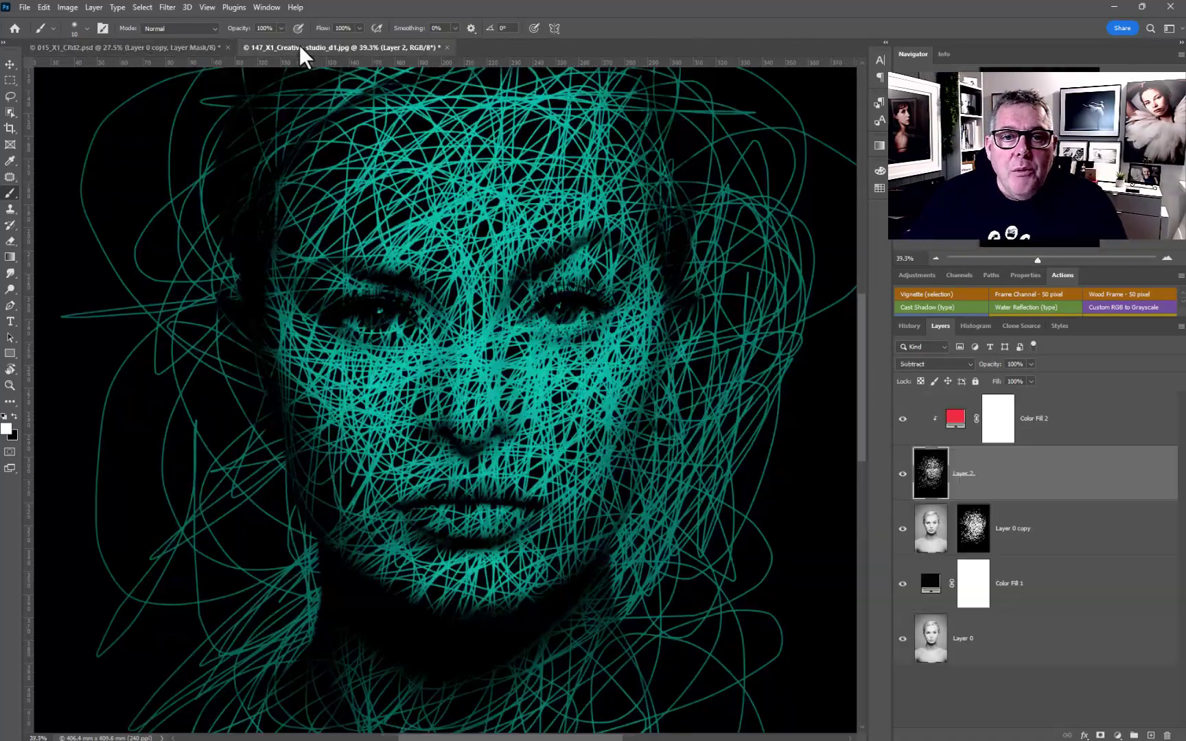
{"action": "scroll", "coordinate": [494, 348], "scroll_direction": "down", "scroll_amount": 5}
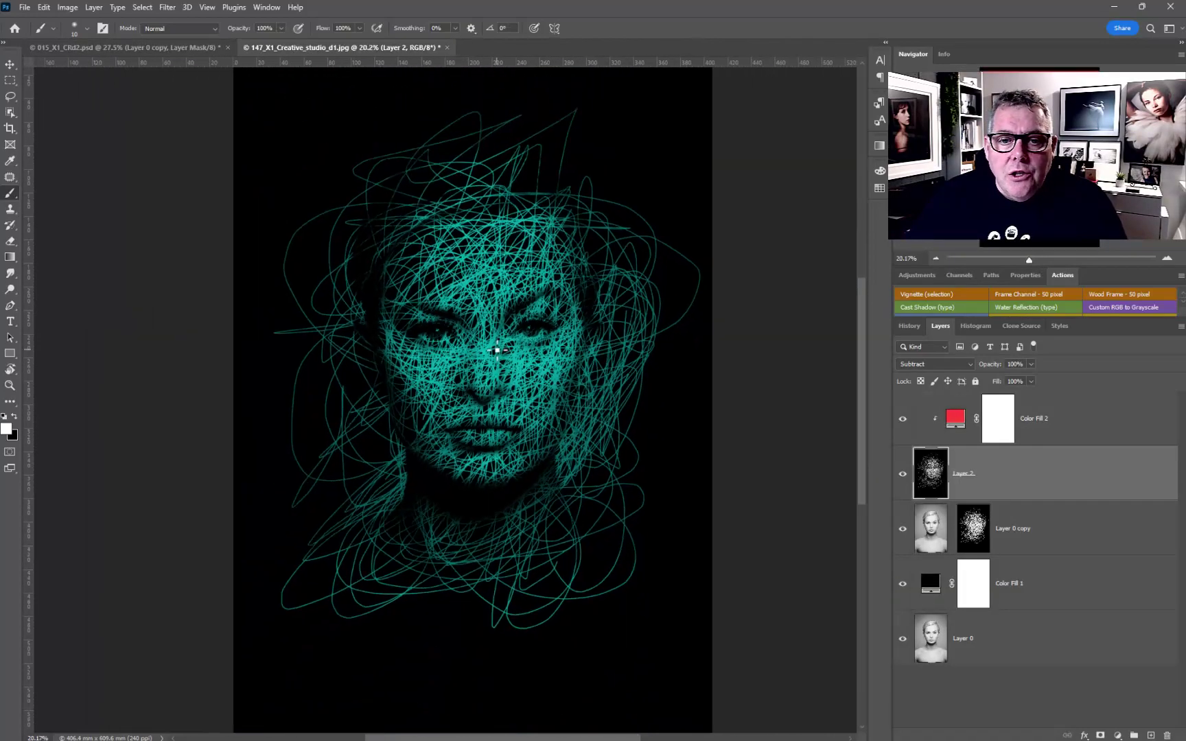
{"action": "scroll", "coordinate": [497, 349], "scroll_direction": "up", "scroll_amount": 3}
{"action": "scroll", "coordinate": [451, 319], "scroll_direction": "down", "scroll_amount": 1}
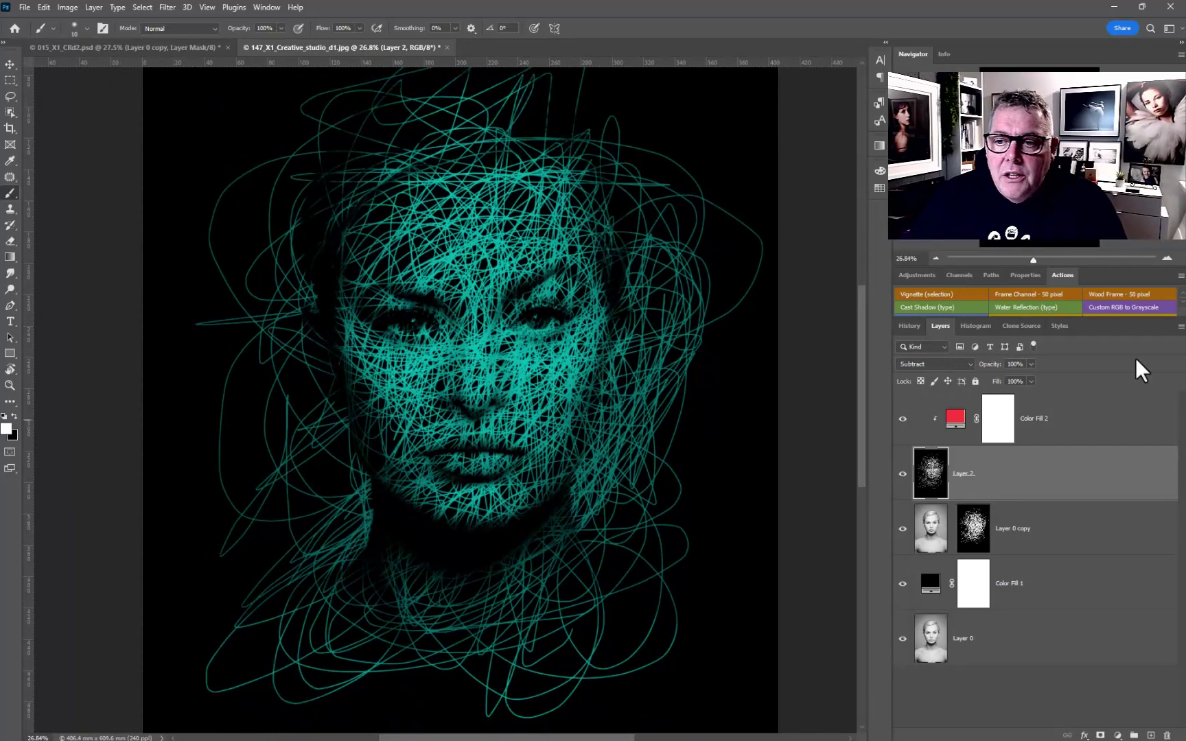
{"action": "left_click", "coordinate": [1091, 412]}
{"action": "left_click", "coordinate": [1092, 587], "text": "shift"}
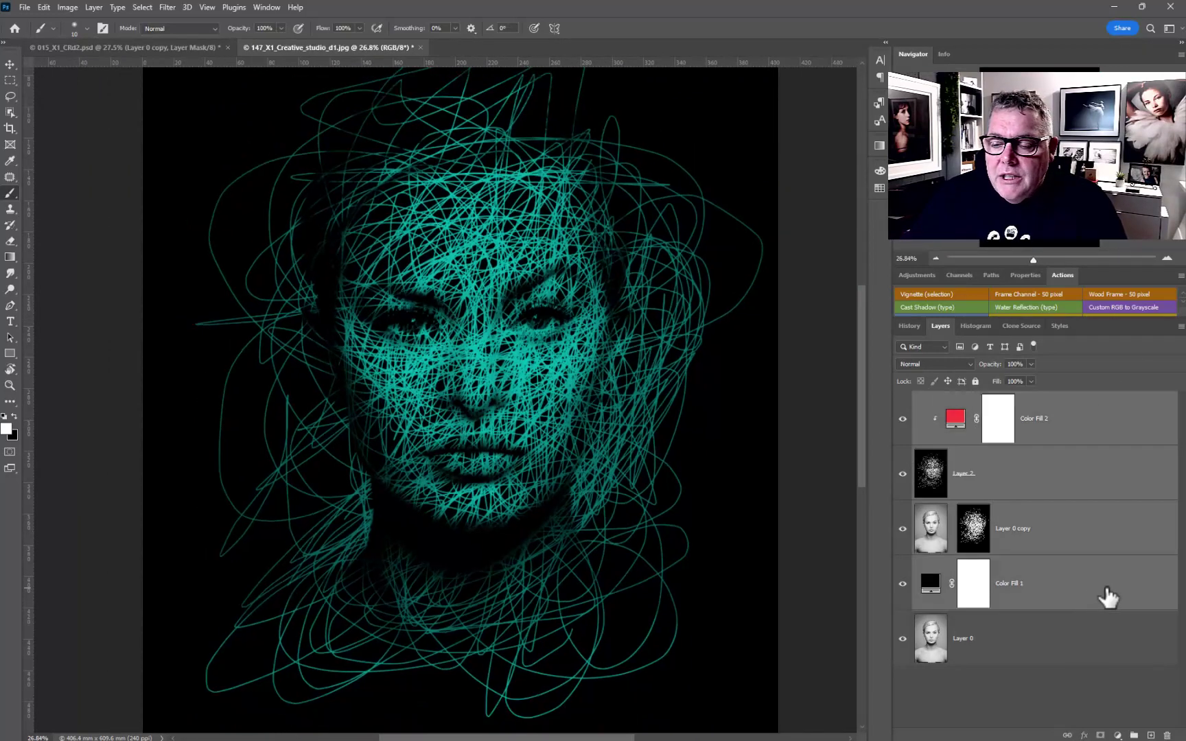
{"action": "left_click_drag", "start_coordinate": [1108, 597], "coordinate": [1167, 735]}
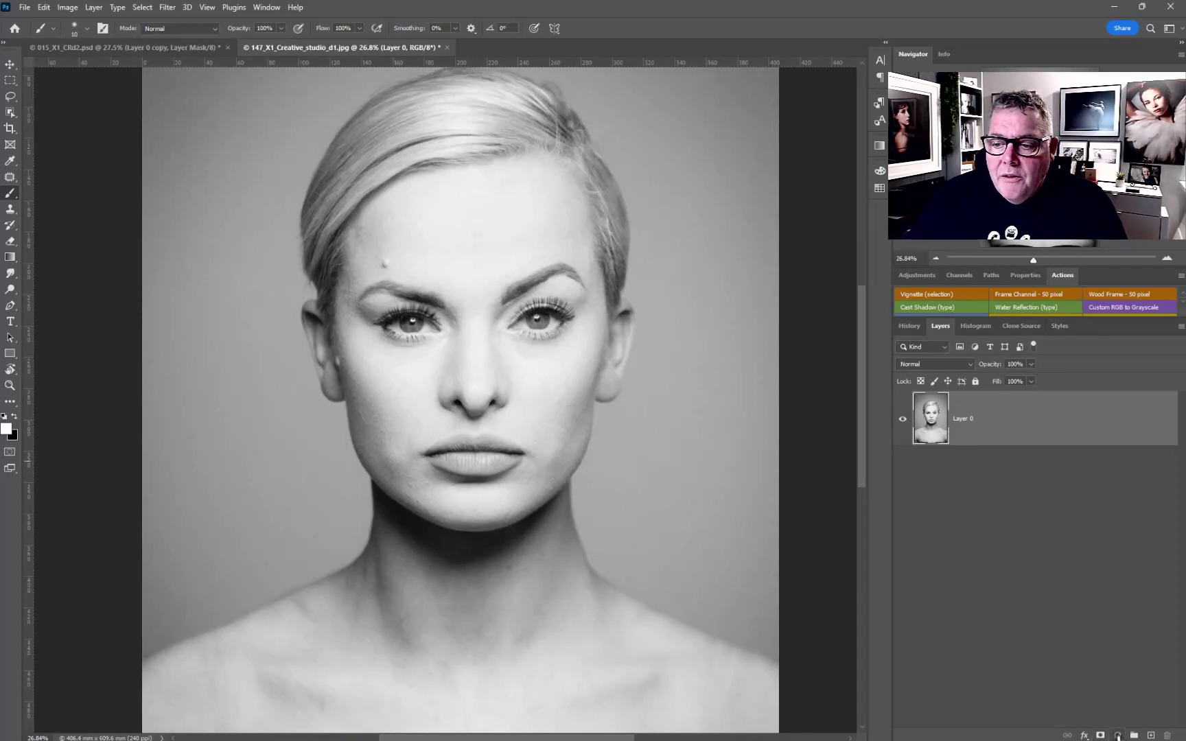
- Add a black Solid Color fill layer
{"action": "left_click", "coordinate": [1117, 735]}
{"action": "left_click", "coordinate": [1122, 519]}
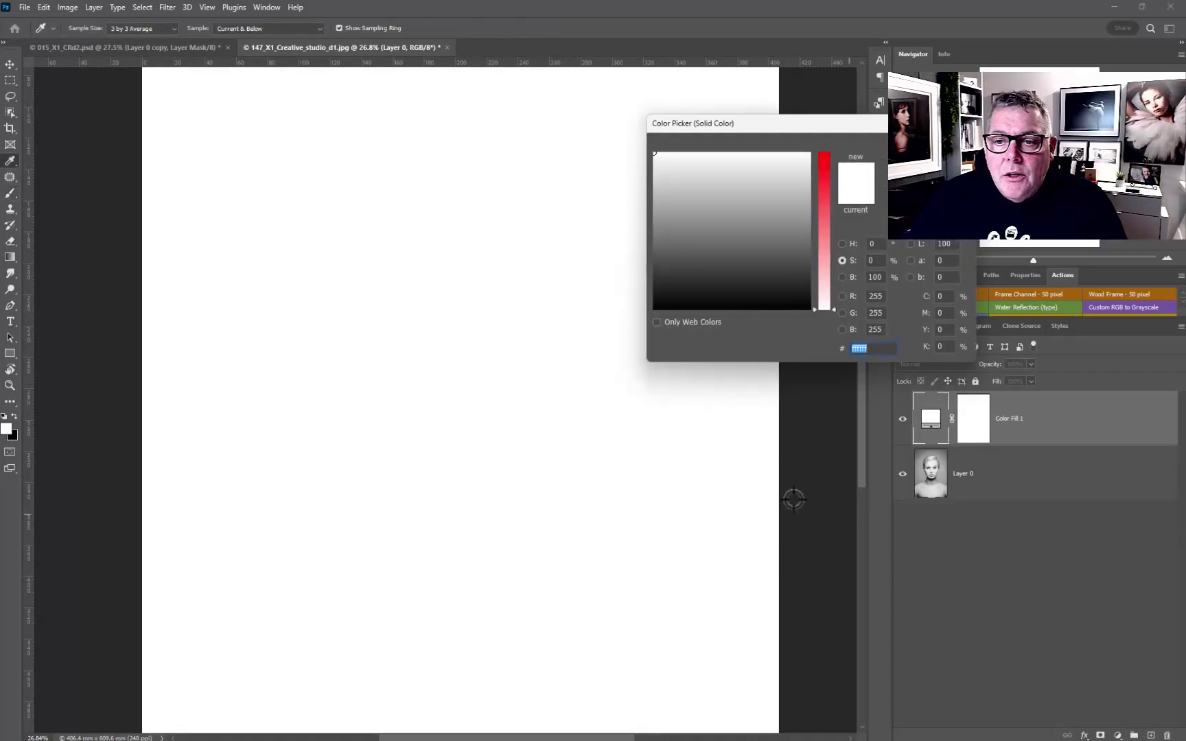
{"action": "left_click", "coordinate": [656, 307]}
{"action": "key", "text": "Return"}
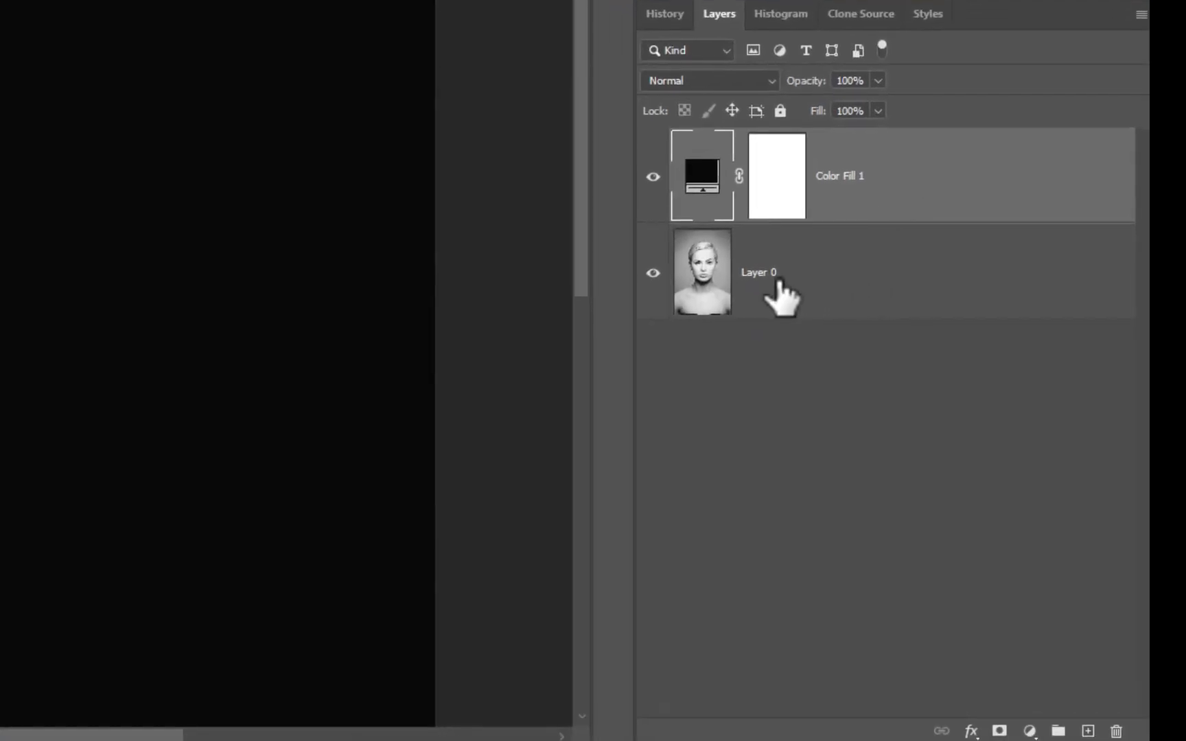
- Duplicate Layer 0 above Color Fill 1 and give the copy a fully black mask
{"action": "left_click", "coordinate": [779, 280]}
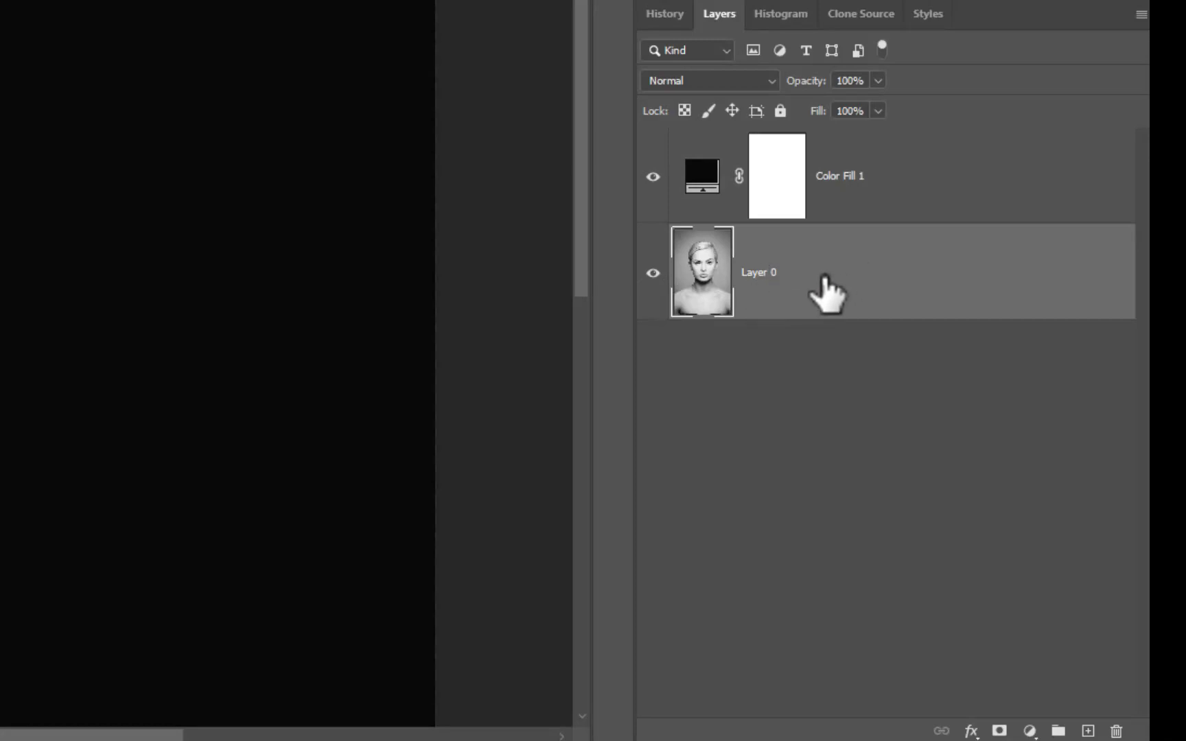
{"action": "key", "text": "ctrl+j"}
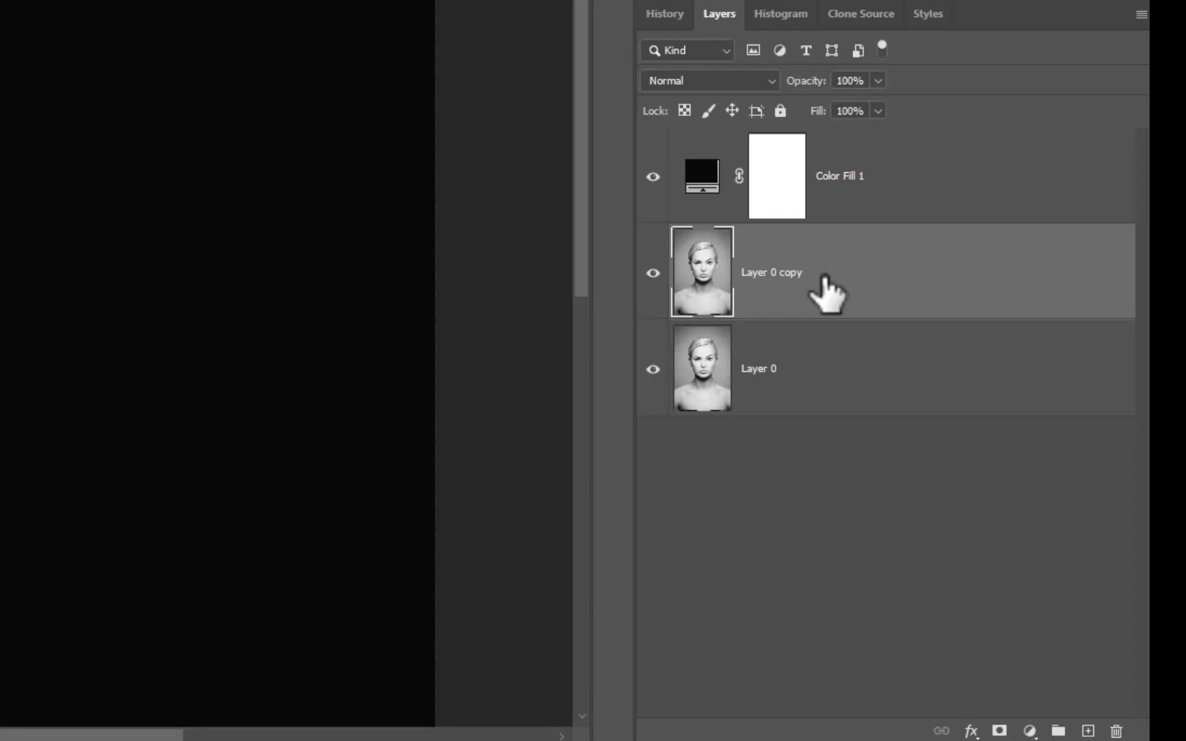
{"action": "left_click_drag", "start_coordinate": [822, 277], "coordinate": [814, 154]}
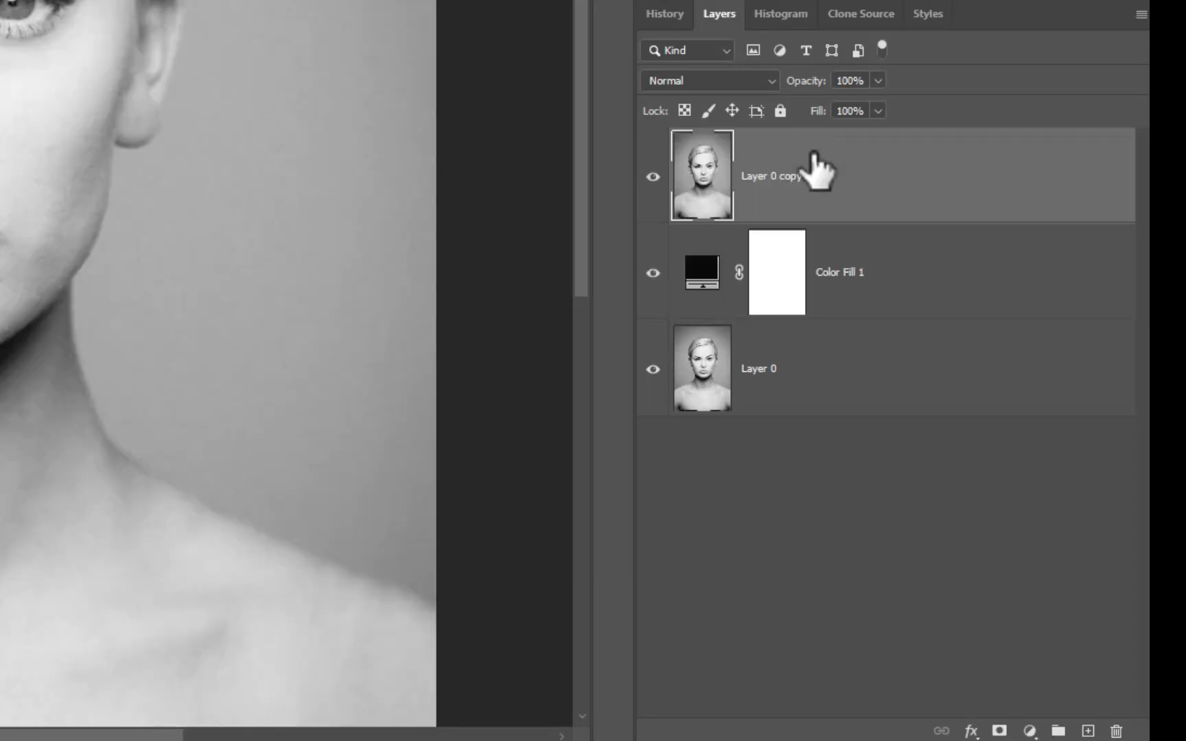
{"action": "left_click", "coordinate": [999, 730], "text": "alt"}
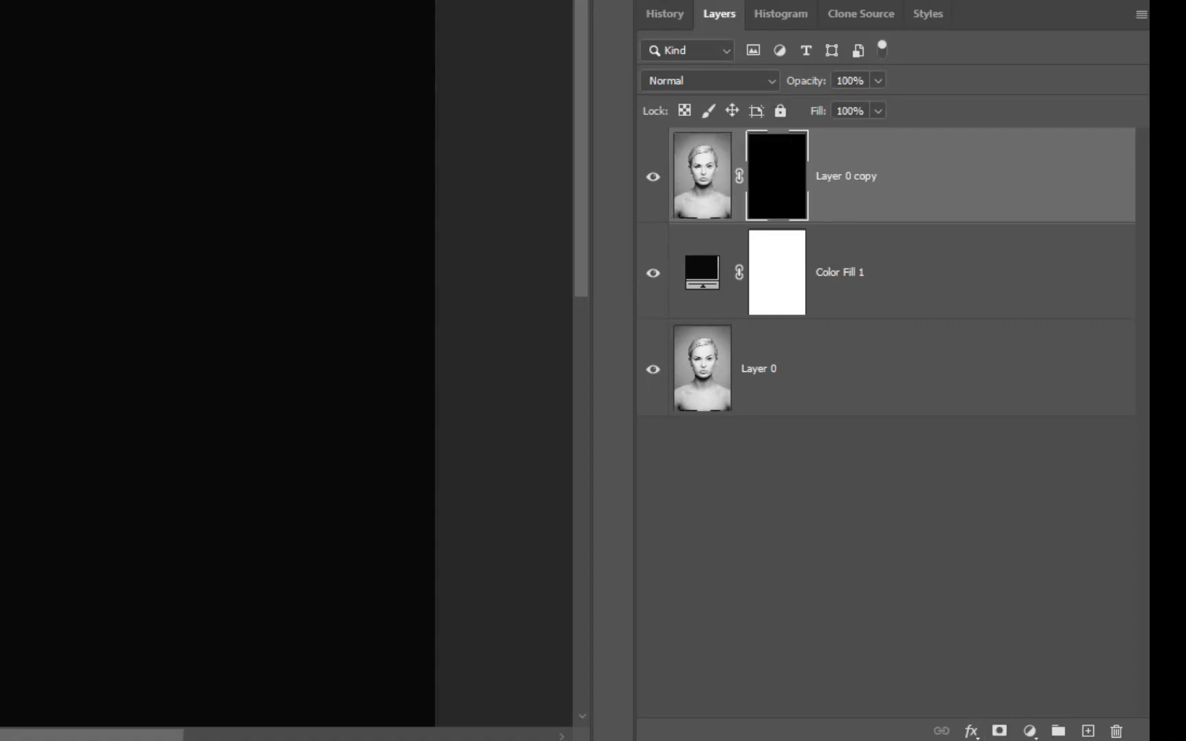
{"action": "key", "text": "ctrl+minus"}
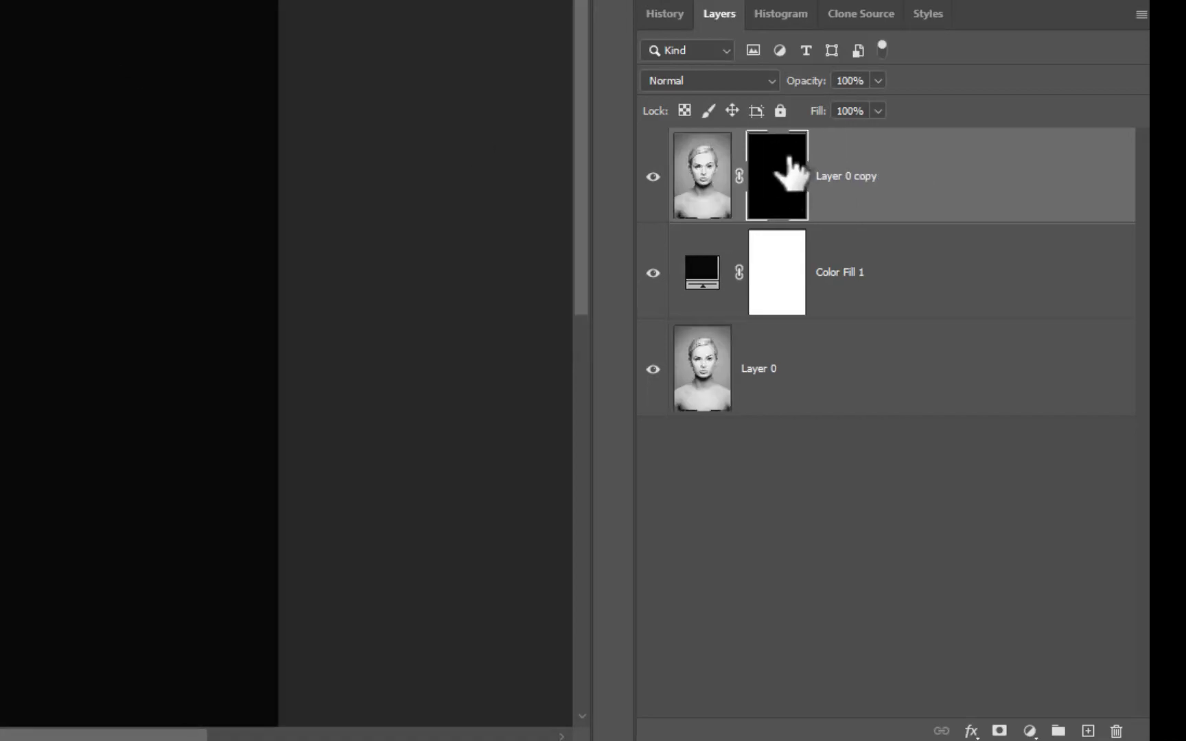
- Paste the scribbles as Layer 1, fill the copy's mask with their shape in white, hide Layer 1
{"action": "mouse_move", "coordinate": [781, 180]}
{"action": "left_mouse_down"}
{"action": "mouse_move", "coordinate": [775, 199]}
{"action": "mouse_move", "coordinate": [768, 184]}
{"action": "left_mouse_up"}
{"action": "key", "text": "ctrl+v"}
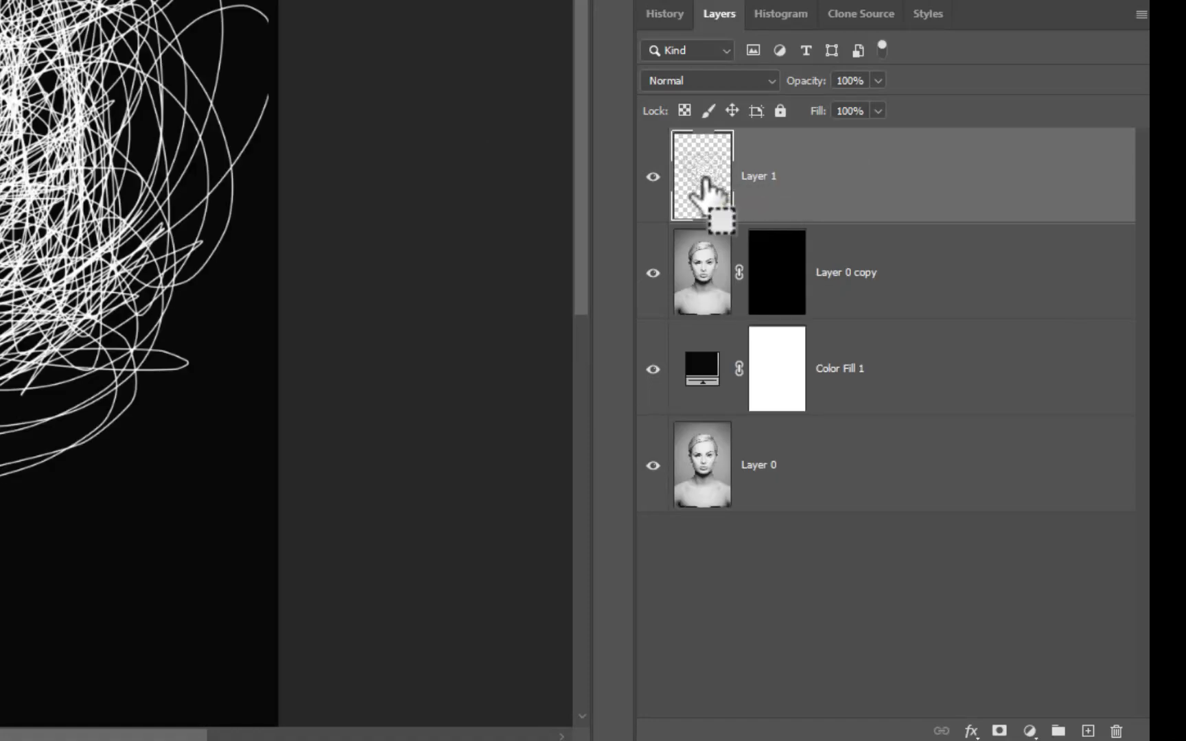
{"action": "left_click", "coordinate": [703, 187], "text": "ctrl"}
{"action": "left_click", "coordinate": [777, 276]}
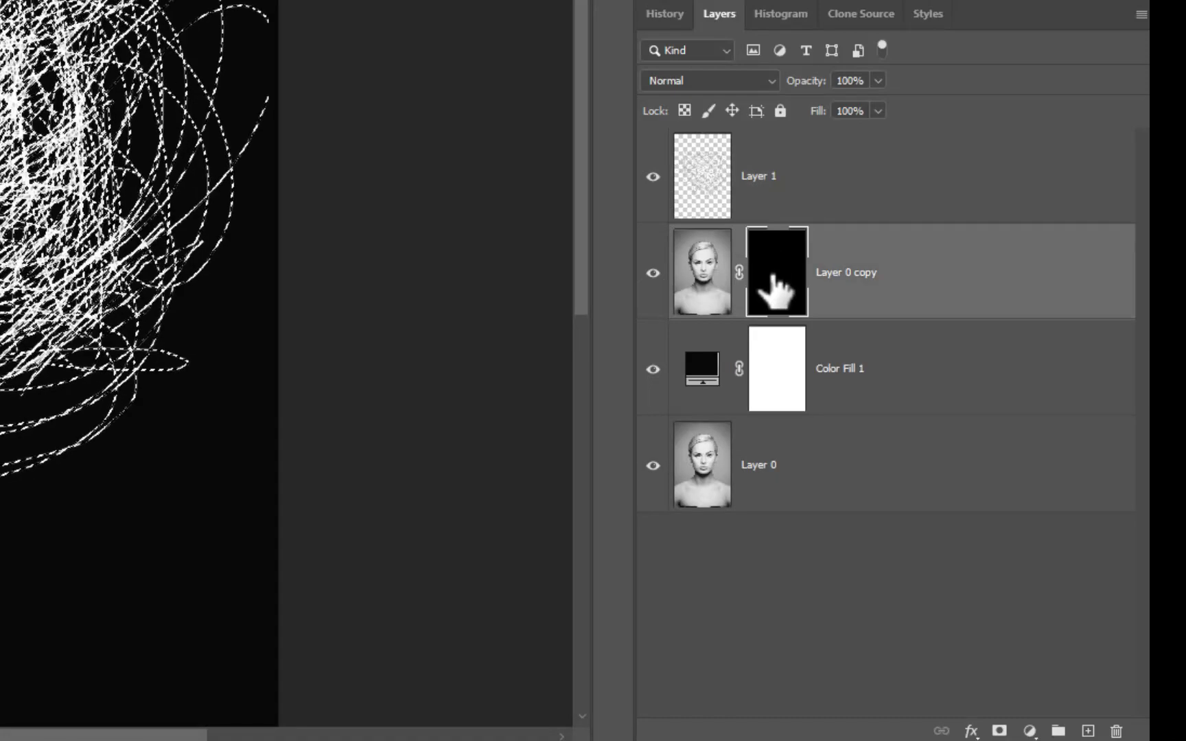
{"action": "key", "text": "alt+BackSpace"}
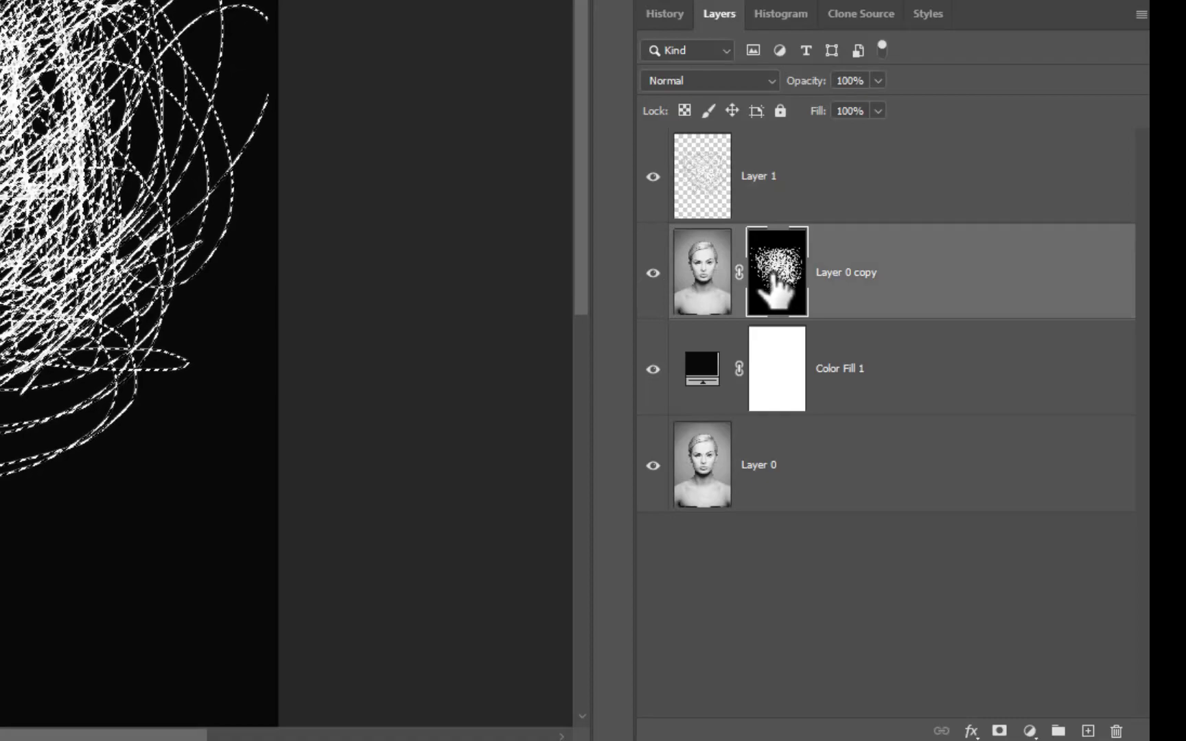
{"action": "left_click", "coordinate": [885, 194]}
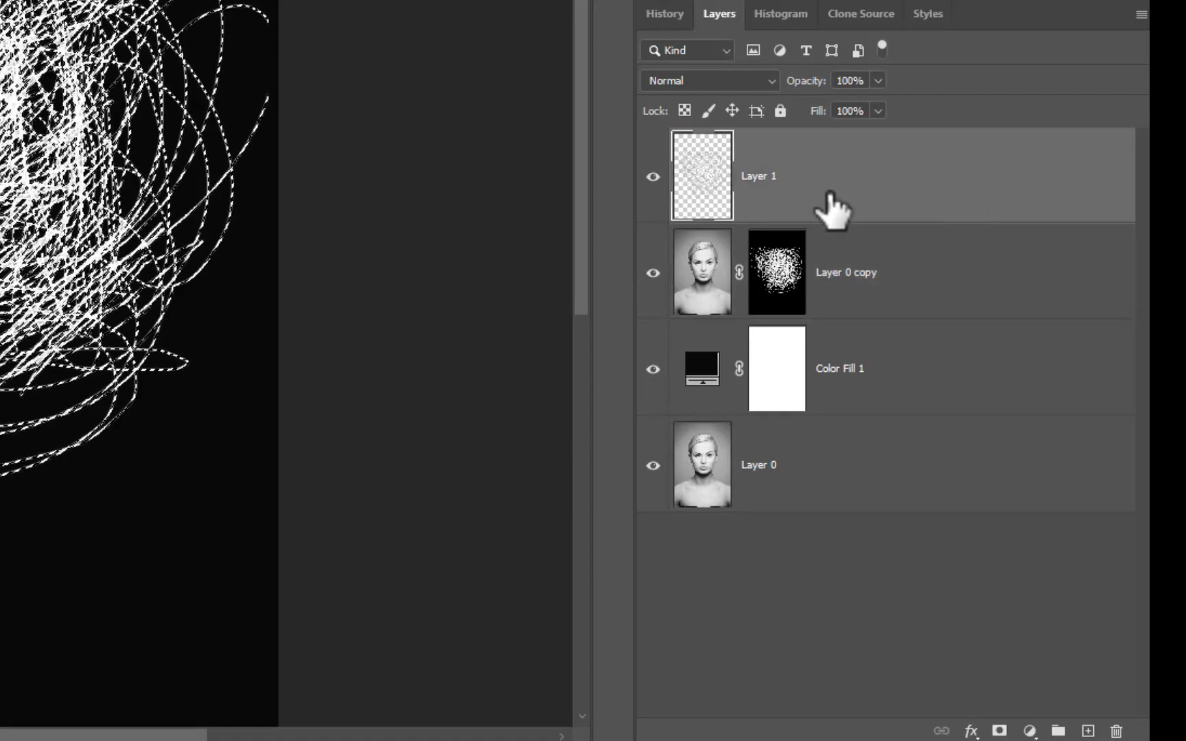
{"action": "left_click", "coordinate": [652, 177]}
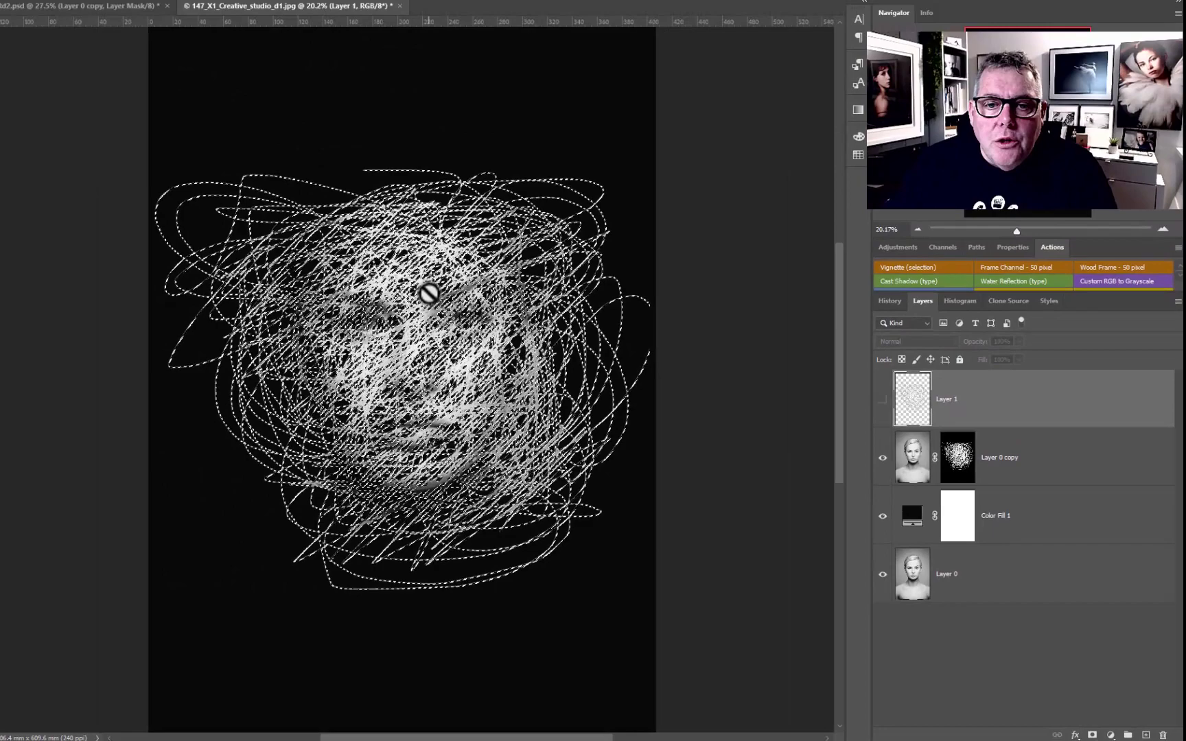
- Restore the scribble layer via redo and refill Layer 0 copy's mask with the white scribbles
{"action": "key", "text": "ctrl+d"}
{"action": "scroll", "coordinate": [475, 318], "scroll_direction": "up", "scroll_amount": 2}
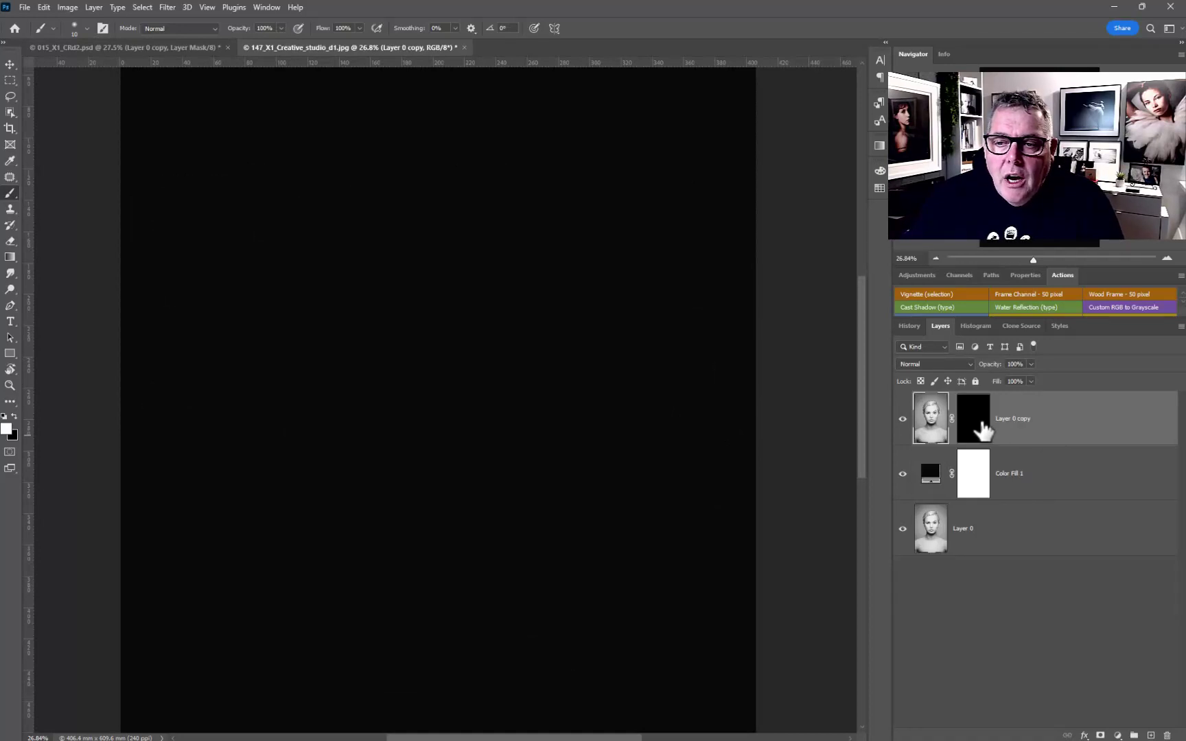
{"action": "key", "text": "ctrl+shift+z"}
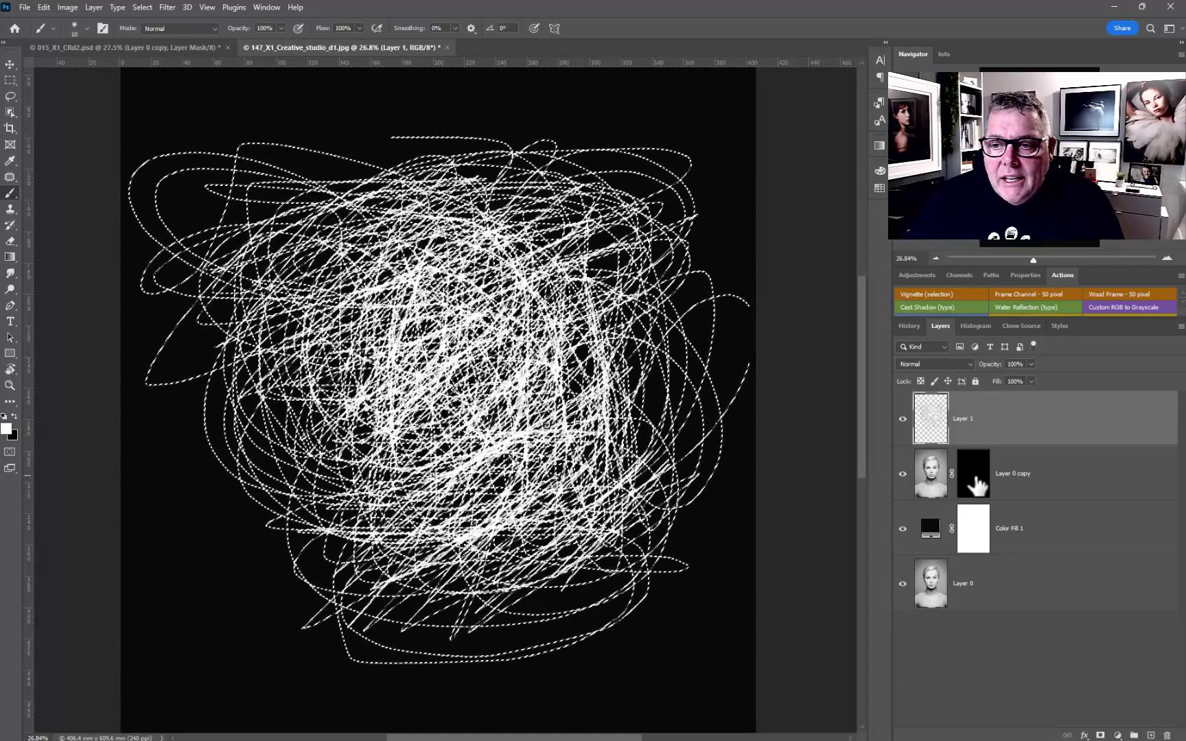
{"action": "left_click", "coordinate": [977, 486]}
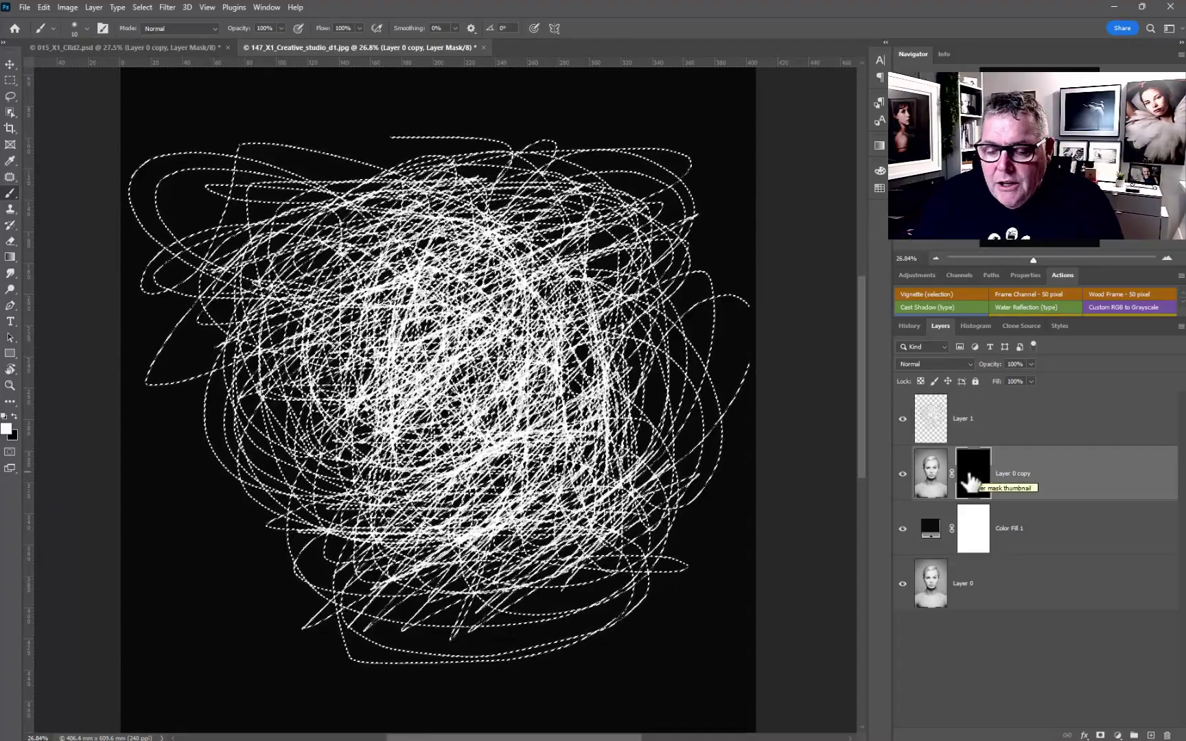
{"action": "key", "text": "alt+BackSpace"}
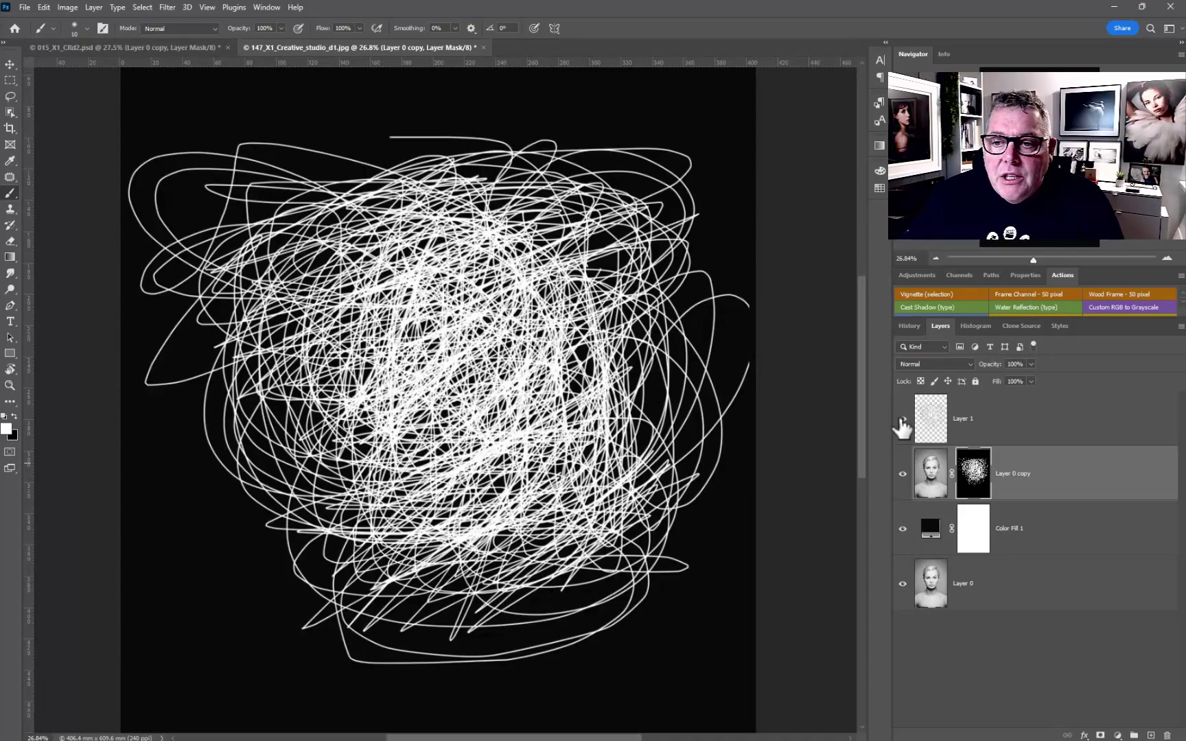
- Hide the scribble layer and paint extra white loops across the top, left and bottom of the face
{"action": "left_click", "coordinate": [902, 419]}
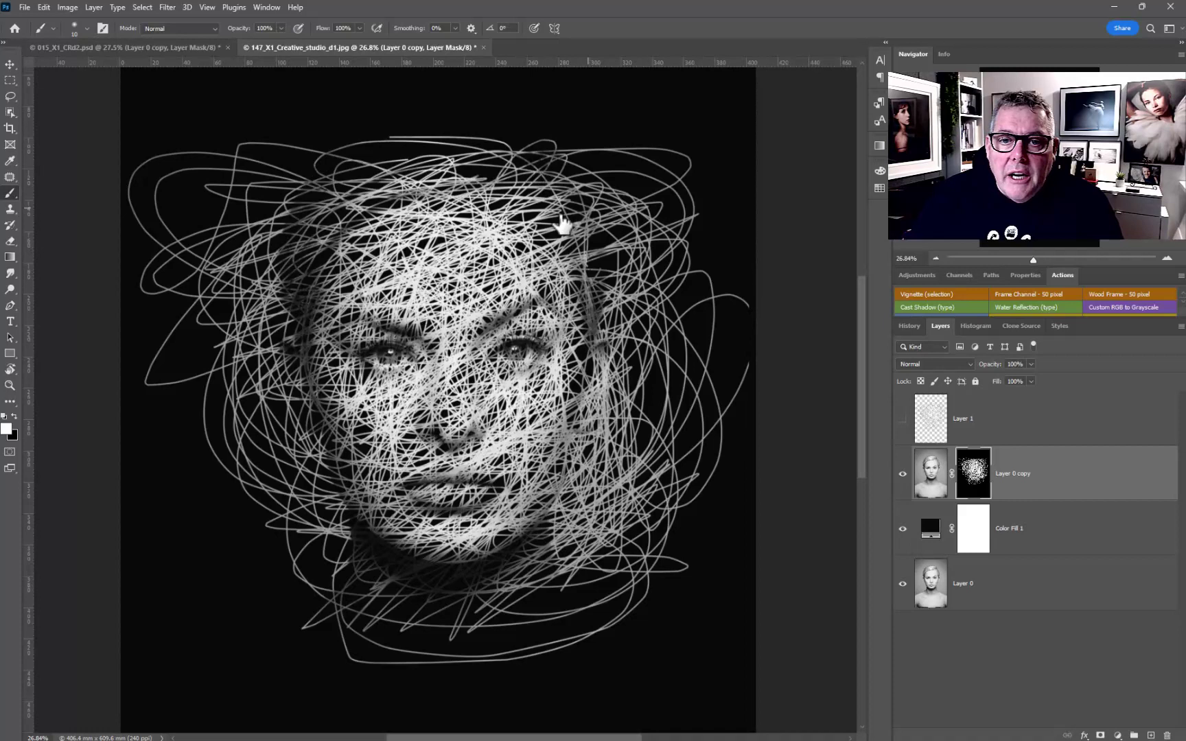
{"action": "mouse_move", "coordinate": [397, 614]}
{"action": "left_mouse_down"}
{"action": "mouse_move", "coordinate": [410, 662]}
{"action": "mouse_move", "coordinate": [588, 663]}
{"action": "left_mouse_up"}
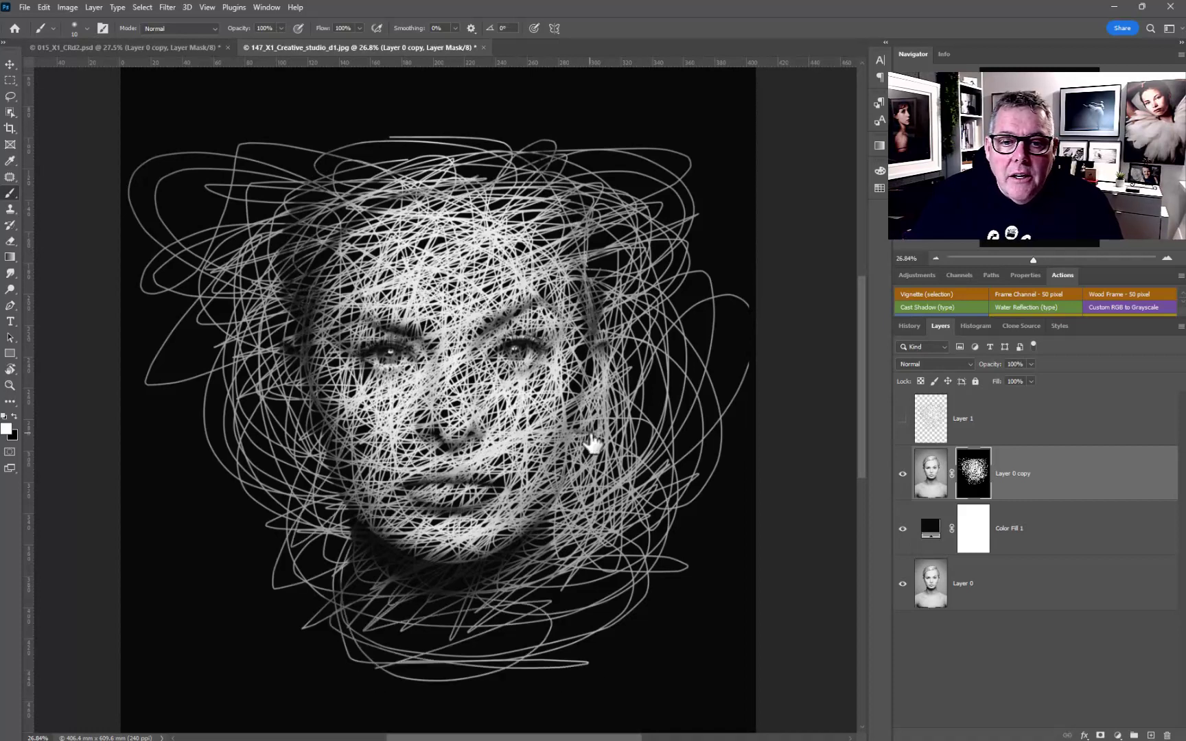
{"action": "mouse_move", "coordinate": [522, 130]}
{"action": "left_mouse_down"}
{"action": "mouse_move", "coordinate": [392, 114]}
{"action": "mouse_move", "coordinate": [422, 297]}
{"action": "left_mouse_up"}
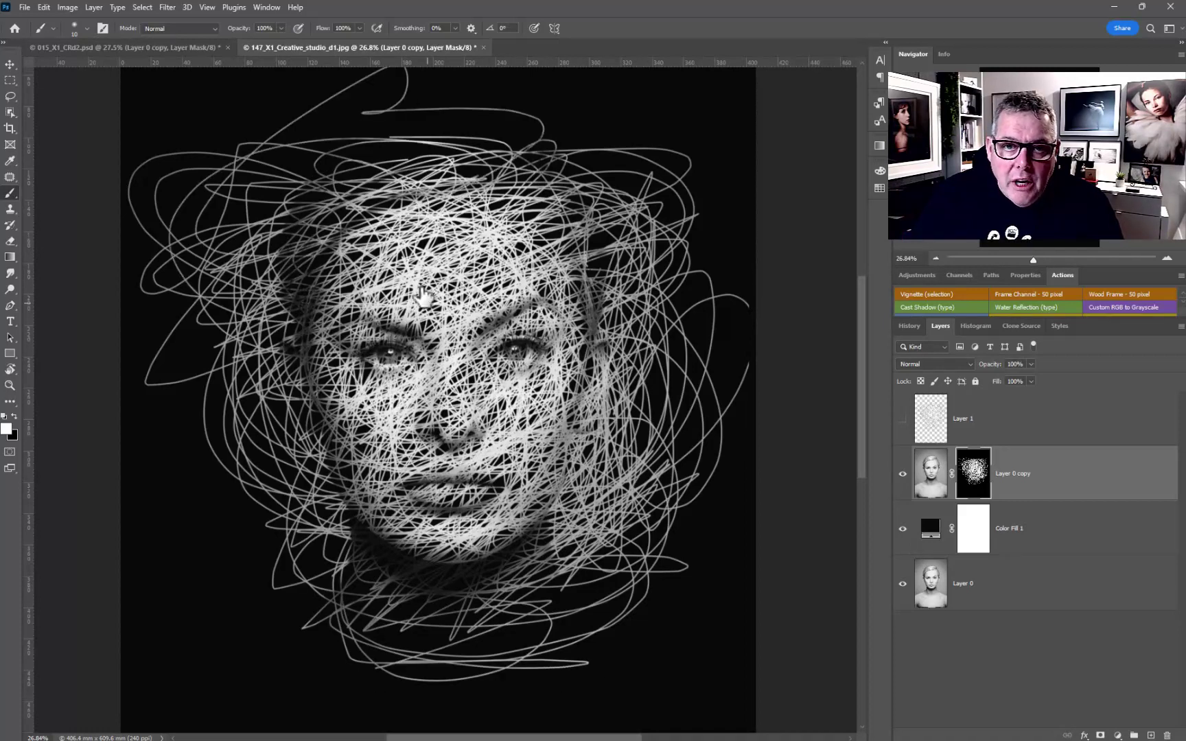
{"action": "mouse_move", "coordinate": [358, 603]}
{"action": "left_mouse_down"}
{"action": "mouse_move", "coordinate": [445, 560]}
{"action": "mouse_move", "coordinate": [222, 662]}
{"action": "mouse_move", "coordinate": [580, 649]}
{"action": "mouse_move", "coordinate": [659, 622]}
{"action": "mouse_move", "coordinate": [646, 585]}
{"action": "mouse_move", "coordinate": [534, 649]}
{"action": "left_mouse_up"}
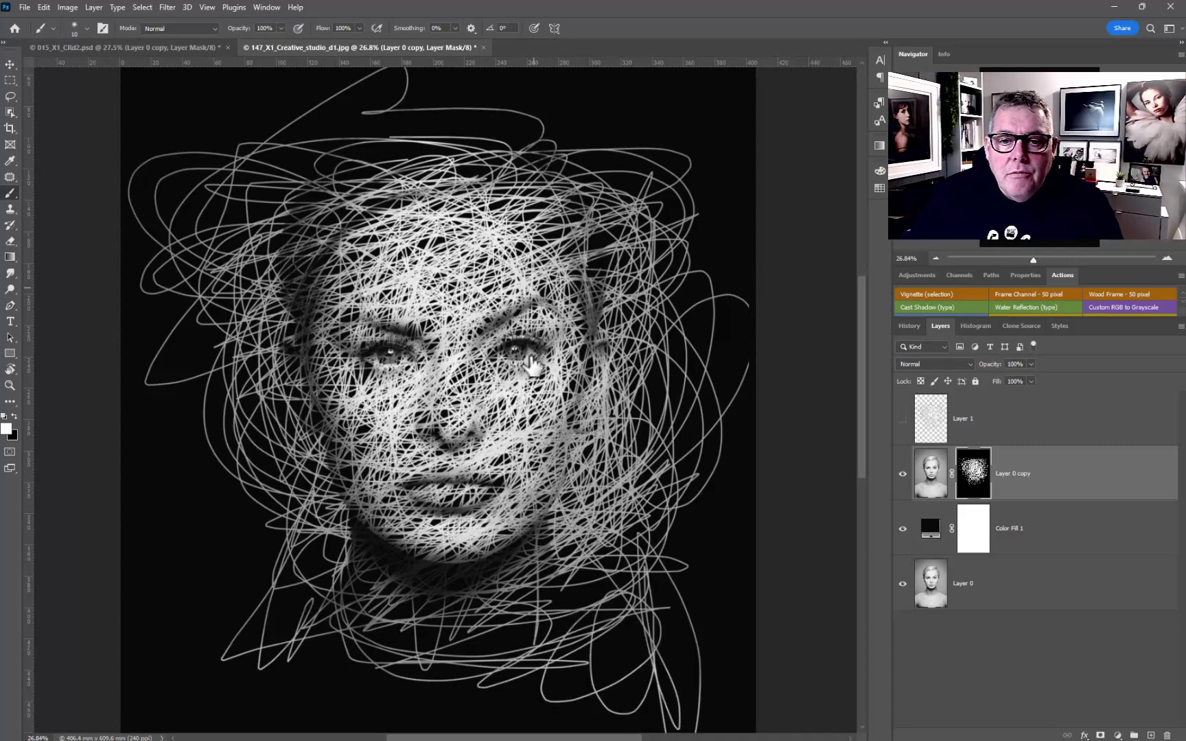
{"action": "mouse_move", "coordinate": [533, 367]}
{"action": "left_mouse_down"}
{"action": "mouse_move", "coordinate": [581, 336]}
{"action": "mouse_move", "coordinate": [523, 216]}
{"action": "mouse_move", "coordinate": [486, 214]}
{"action": "mouse_move", "coordinate": [343, 286]}
{"action": "mouse_move", "coordinate": [252, 522]}
{"action": "left_mouse_up"}
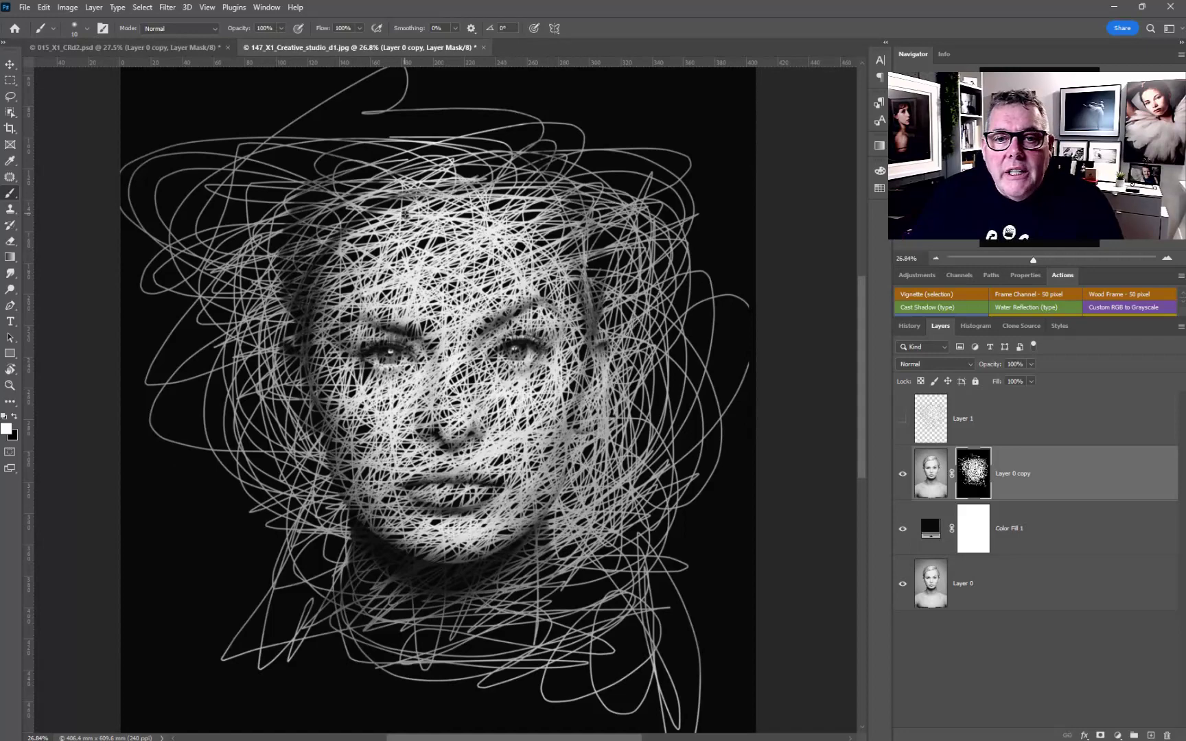
{"action": "scroll", "coordinate": [402, 204], "scroll_direction": "up", "scroll_amount": 5}
{"action": "scroll", "coordinate": [347, 247], "scroll_direction": "down", "scroll_amount": 3}
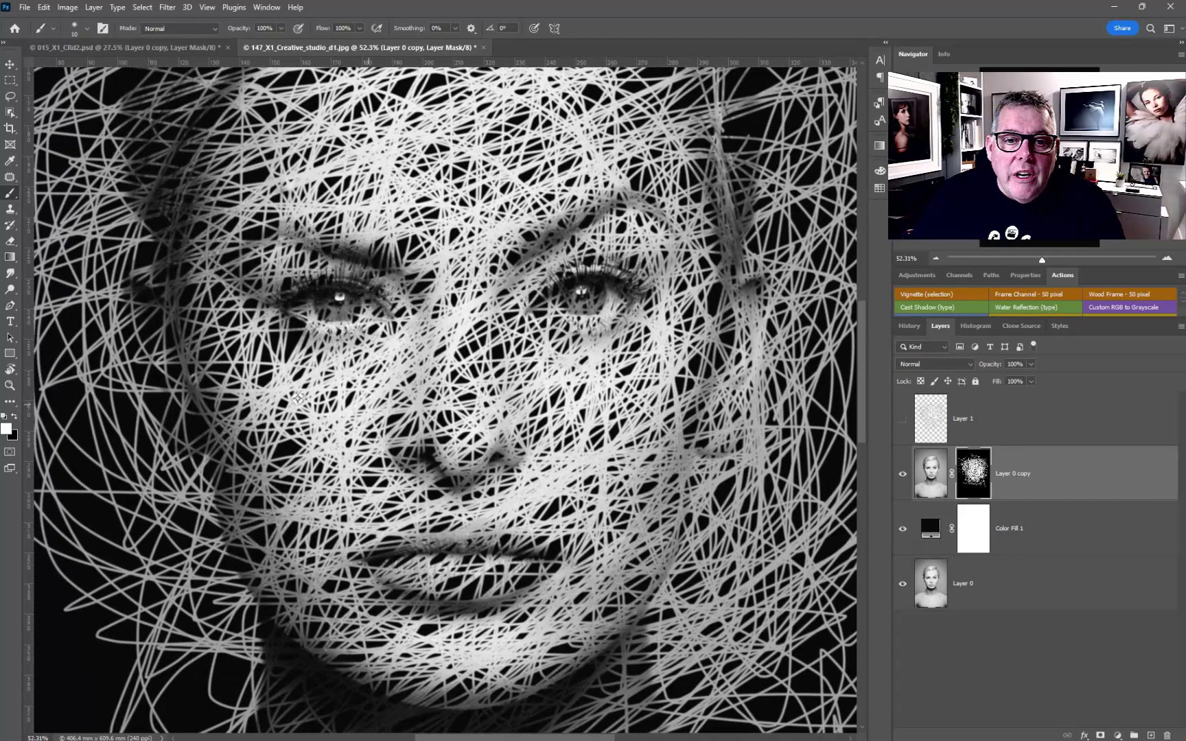
{"action": "scroll", "coordinate": [380, 388], "scroll_direction": "down", "scroll_amount": 3}
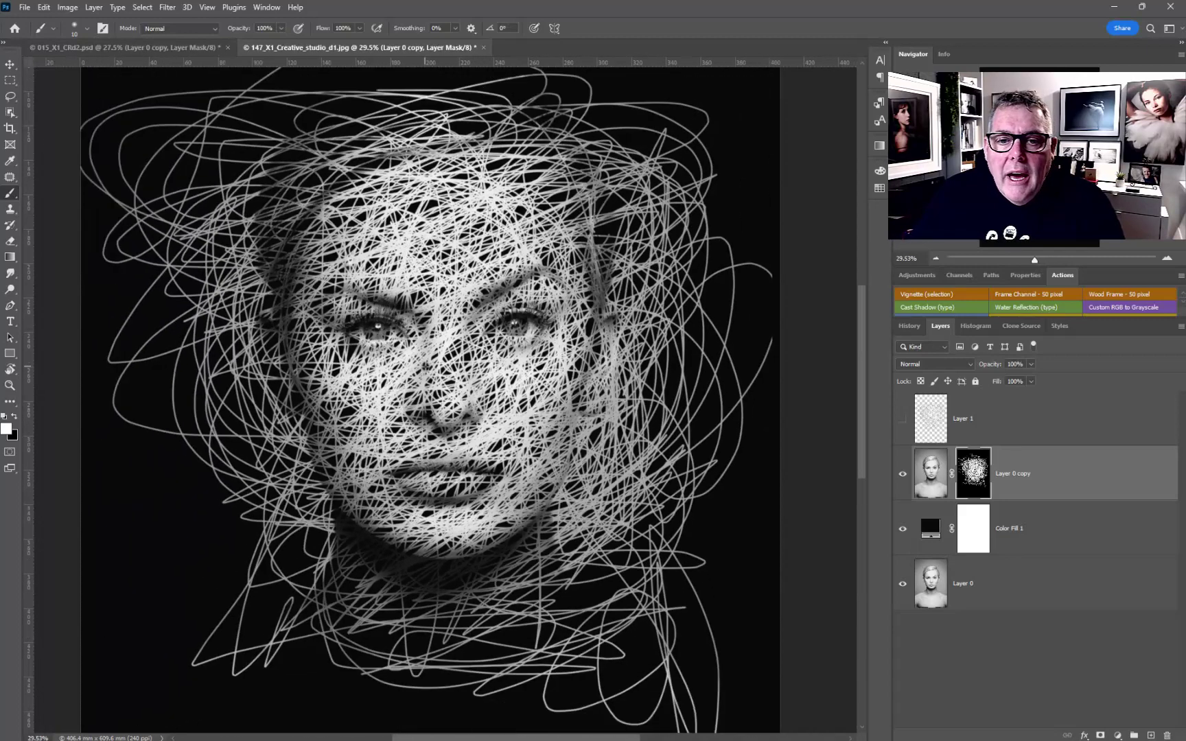
{"action": "scroll", "coordinate": [429, 366], "scroll_direction": "down", "scroll_amount": 1}
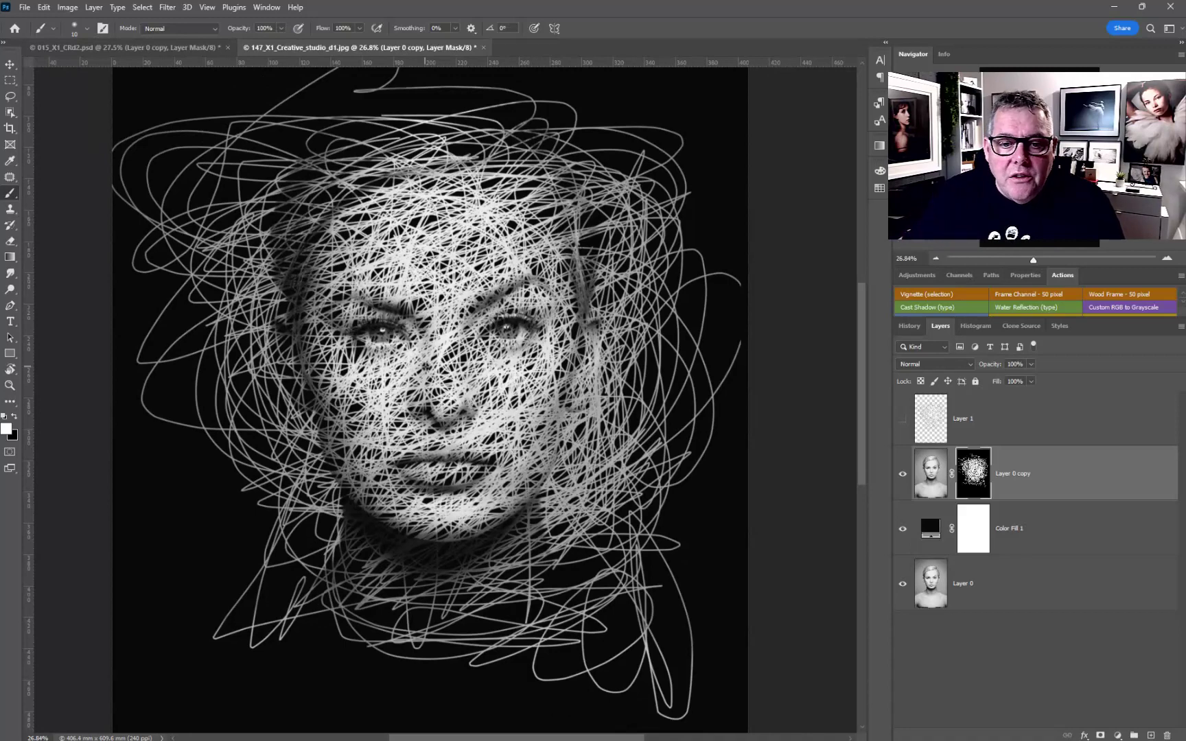
{"action": "scroll", "coordinate": [378, 485], "scroll_direction": "down", "scroll_amount": 1}
{"action": "scroll", "coordinate": [379, 485], "scroll_direction": "down", "scroll_amount": 2}
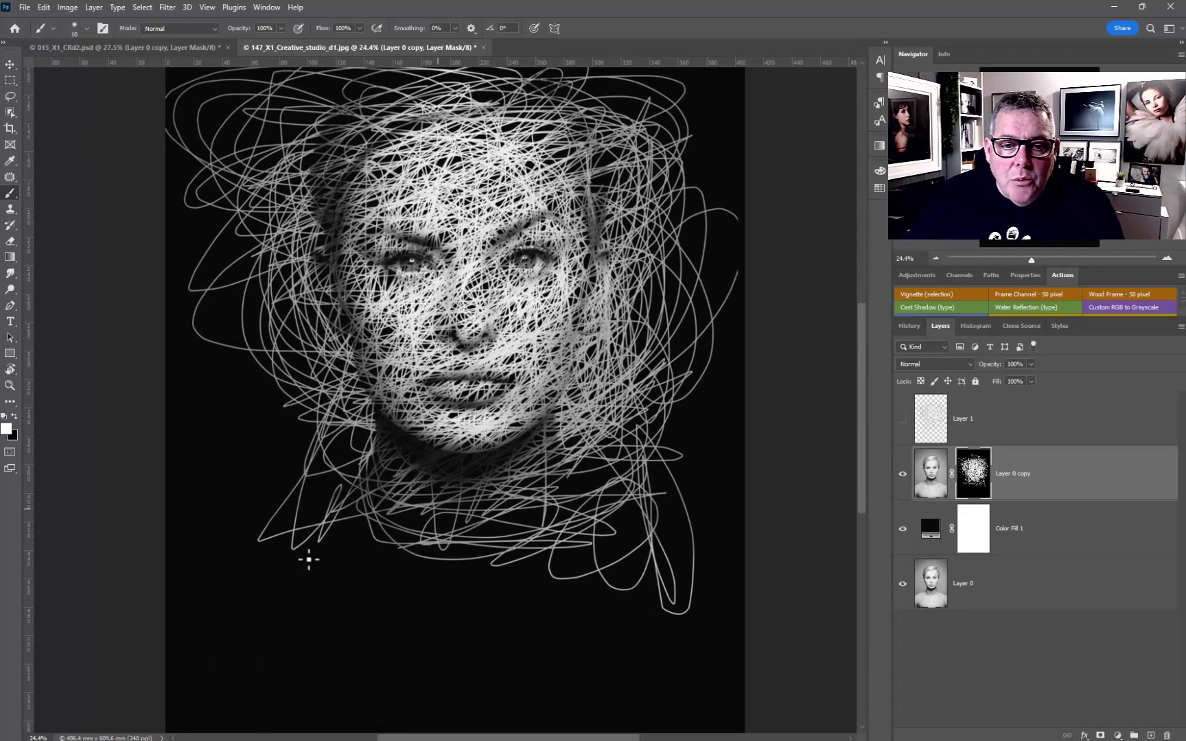
- Brush more white scribbles over the neck, shoulders and top of the head, then delete the empty Layer 1
{"action": "mouse_move", "coordinate": [388, 469]}
{"action": "left_mouse_down"}
{"action": "mouse_move", "coordinate": [411, 630]}
{"action": "mouse_move", "coordinate": [786, 542]}
{"action": "mouse_move", "coordinate": [601, 407]}
{"action": "mouse_move", "coordinate": [686, 480]}
{"action": "mouse_move", "coordinate": [618, 522]}
{"action": "mouse_move", "coordinate": [604, 494]}
{"action": "mouse_move", "coordinate": [626, 445]}
{"action": "mouse_move", "coordinate": [357, 536]}
{"action": "mouse_move", "coordinate": [295, 528]}
{"action": "mouse_move", "coordinate": [323, 384]}
{"action": "mouse_move", "coordinate": [516, 558]}
{"action": "mouse_move", "coordinate": [672, 591]}
{"action": "mouse_move", "coordinate": [659, 495]}
{"action": "mouse_move", "coordinate": [522, 549]}
{"action": "mouse_move", "coordinate": [589, 518]}
{"action": "mouse_move", "coordinate": [522, 570]}
{"action": "mouse_move", "coordinate": [577, 453]}
{"action": "mouse_move", "coordinate": [625, 549]}
{"action": "mouse_move", "coordinate": [295, 560]}
{"action": "mouse_move", "coordinate": [383, 423]}
{"action": "mouse_move", "coordinate": [265, 471]}
{"action": "mouse_move", "coordinate": [419, 583]}
{"action": "mouse_move", "coordinate": [631, 654]}
{"action": "mouse_move", "coordinate": [549, 549]}
{"action": "mouse_move", "coordinate": [494, 570]}
{"action": "mouse_move", "coordinate": [632, 549]}
{"action": "mouse_move", "coordinate": [621, 445]}
{"action": "mouse_move", "coordinate": [402, 617]}
{"action": "mouse_move", "coordinate": [621, 535]}
{"action": "left_mouse_up"}
{"action": "left_click_drag", "start_coordinate": [590, 226], "coordinate": [640, 298]}
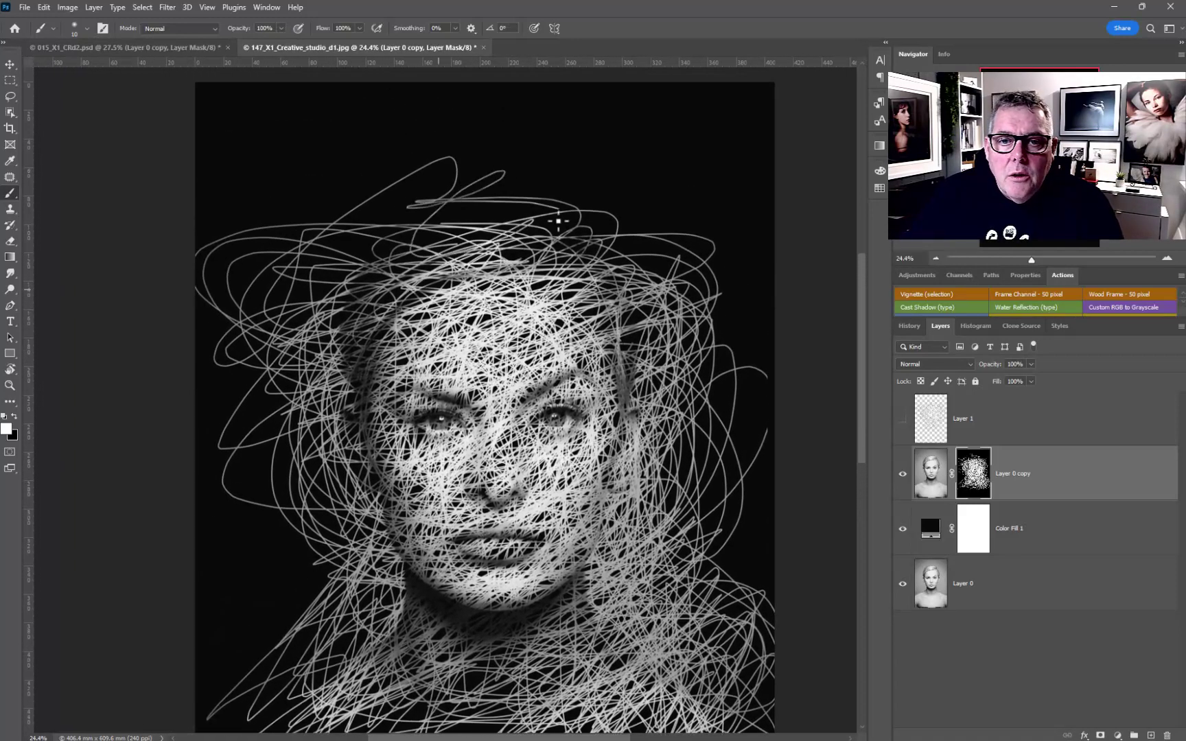
{"action": "mouse_move", "coordinate": [363, 246]}
{"action": "left_mouse_down"}
{"action": "mouse_move", "coordinate": [627, 257]}
{"action": "mouse_move", "coordinate": [603, 213]}
{"action": "mouse_move", "coordinate": [516, 173]}
{"action": "mouse_move", "coordinate": [372, 262]}
{"action": "mouse_move", "coordinate": [623, 310]}
{"action": "mouse_move", "coordinate": [610, 281]}
{"action": "mouse_move", "coordinate": [359, 206]}
{"action": "mouse_move", "coordinate": [423, 266]}
{"action": "mouse_move", "coordinate": [578, 193]}
{"action": "mouse_move", "coordinate": [484, 425]}
{"action": "left_mouse_up"}
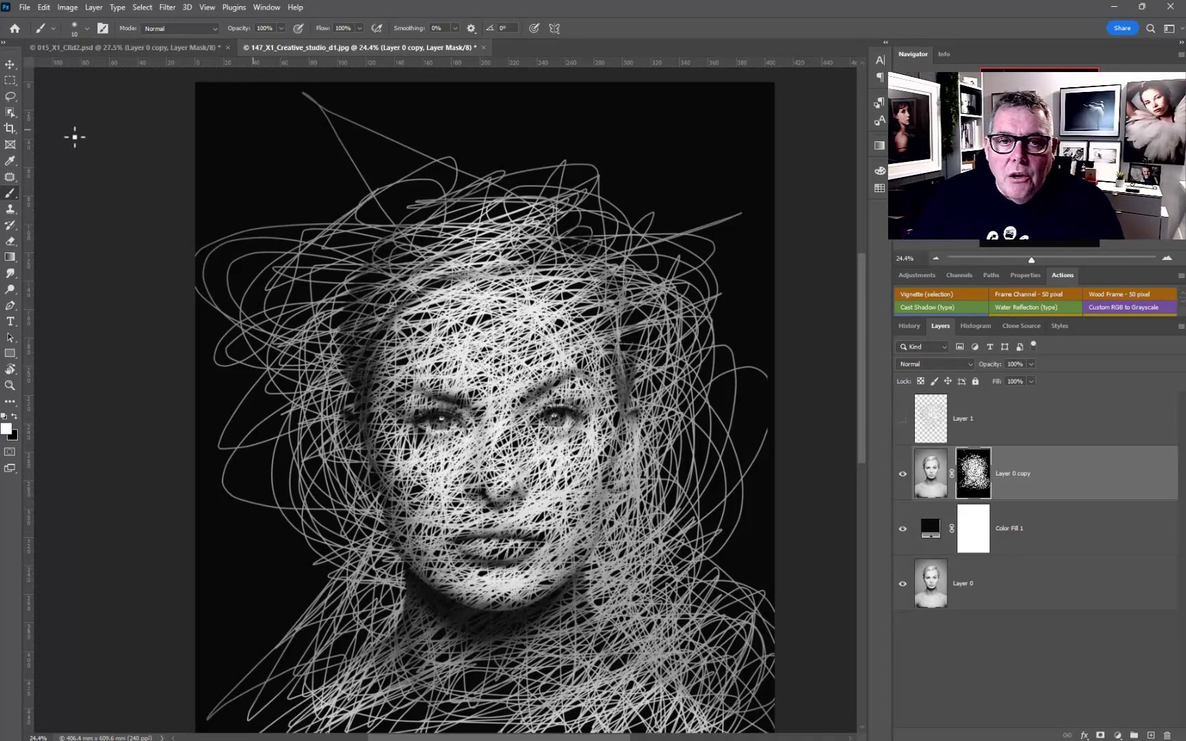
{"action": "left_click_drag", "start_coordinate": [455, 555], "coordinate": [450, 408]}
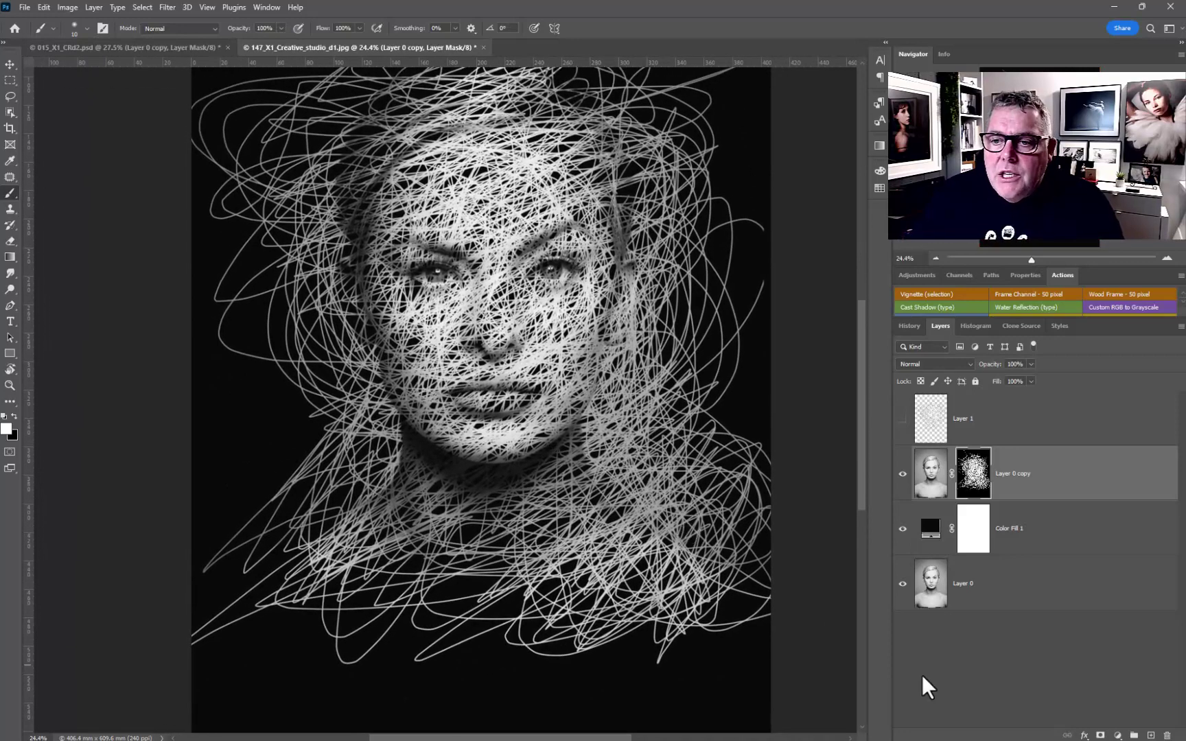
{"action": "left_click_drag", "start_coordinate": [957, 409], "coordinate": [1167, 735]}
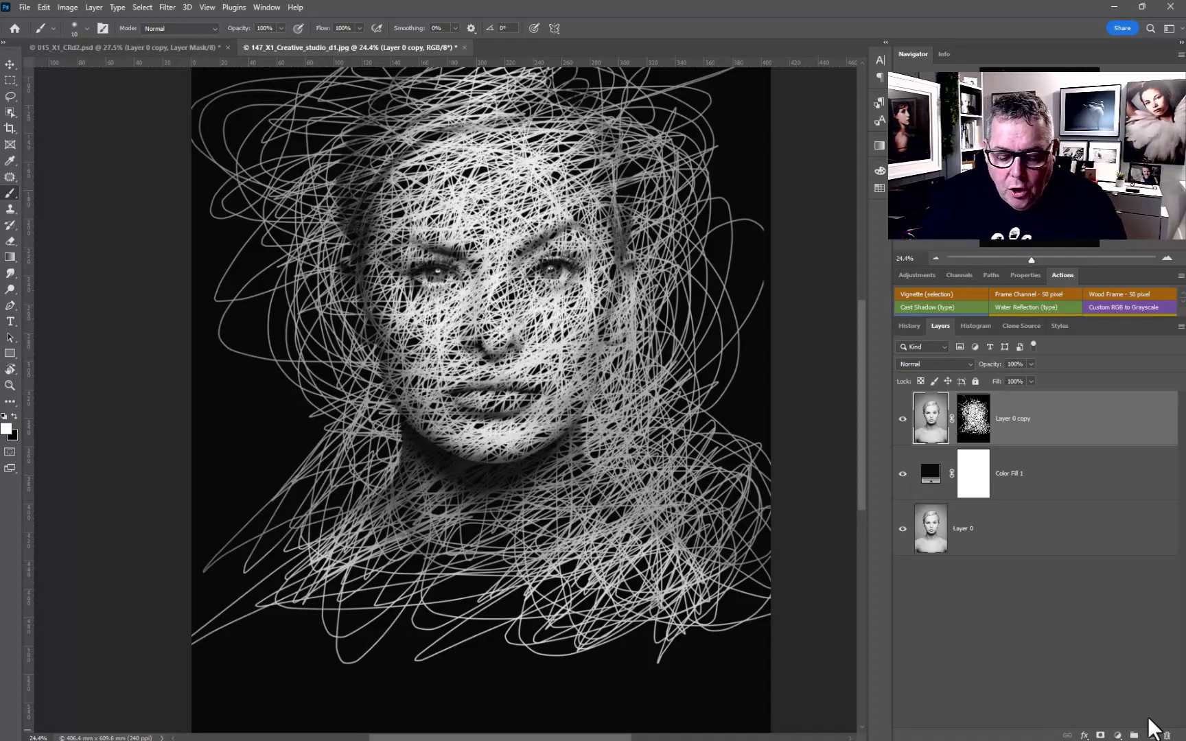
- Stamp all visible layers into a new top Layer 1, checking it alone before re-showing the others
{"action": "key", "text": "ctrl+z"}
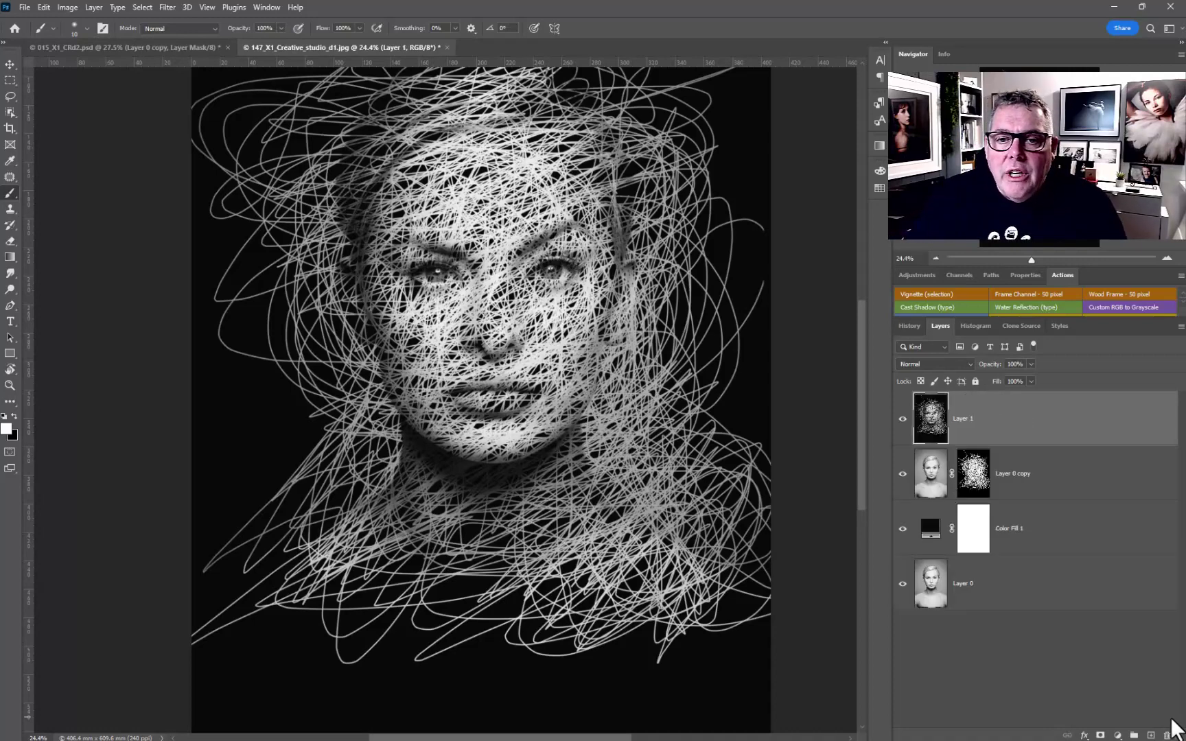
{"action": "left_click_drag", "start_coordinate": [903, 474], "coordinate": [905, 627]}
{"action": "scroll", "coordinate": [480, 398], "scroll_direction": "down", "scroll_amount": 1}
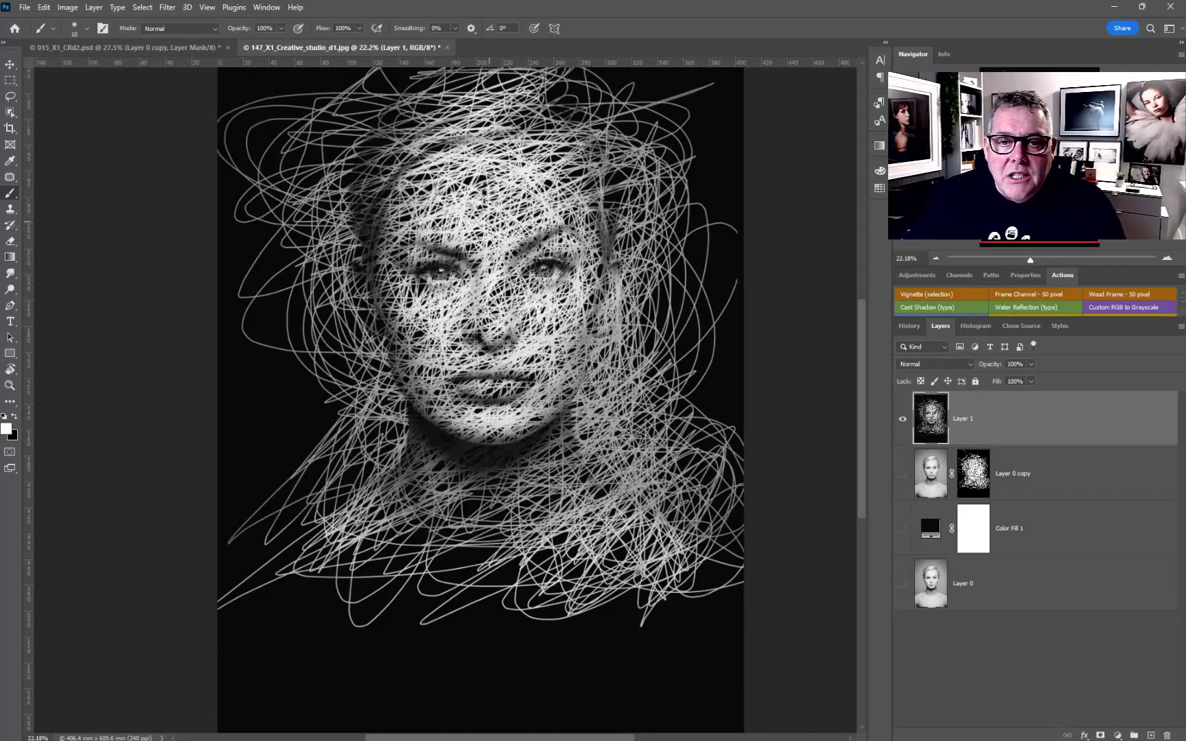
{"action": "left_click_drag", "start_coordinate": [902, 474], "coordinate": [902, 598]}
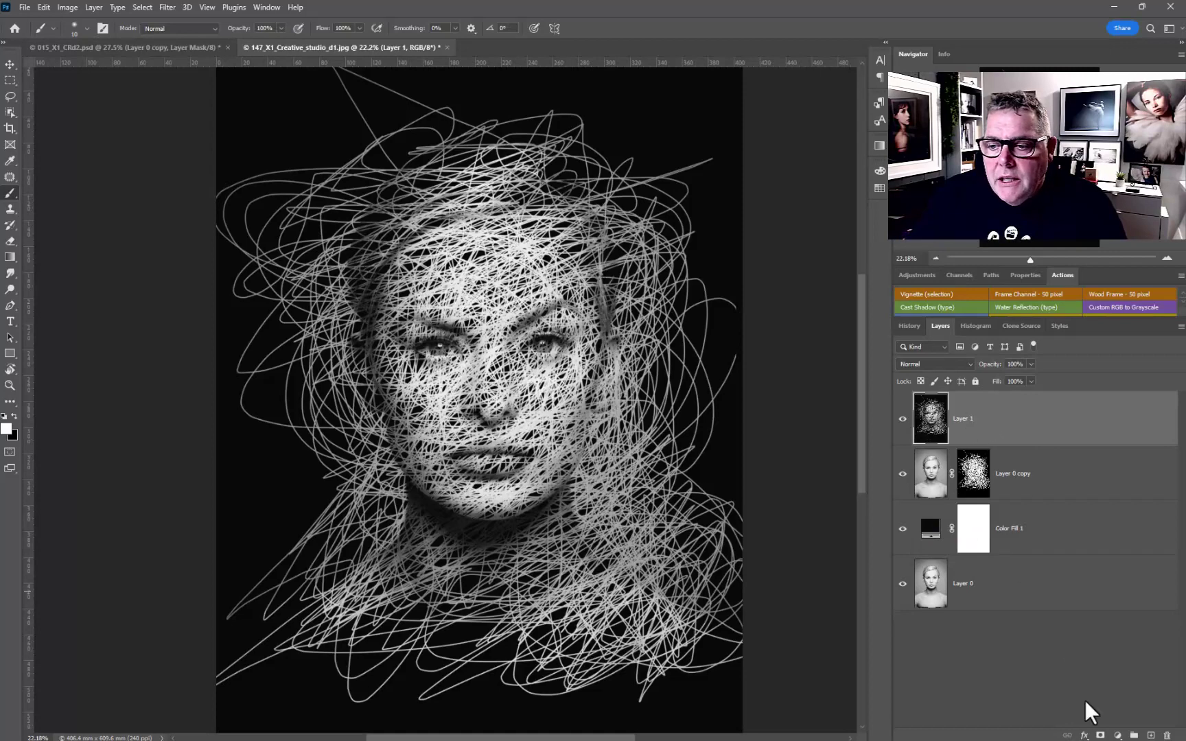
- Add a Solid Color fill layer set to teal 3093b4
{"action": "left_click", "coordinate": [1117, 735]}
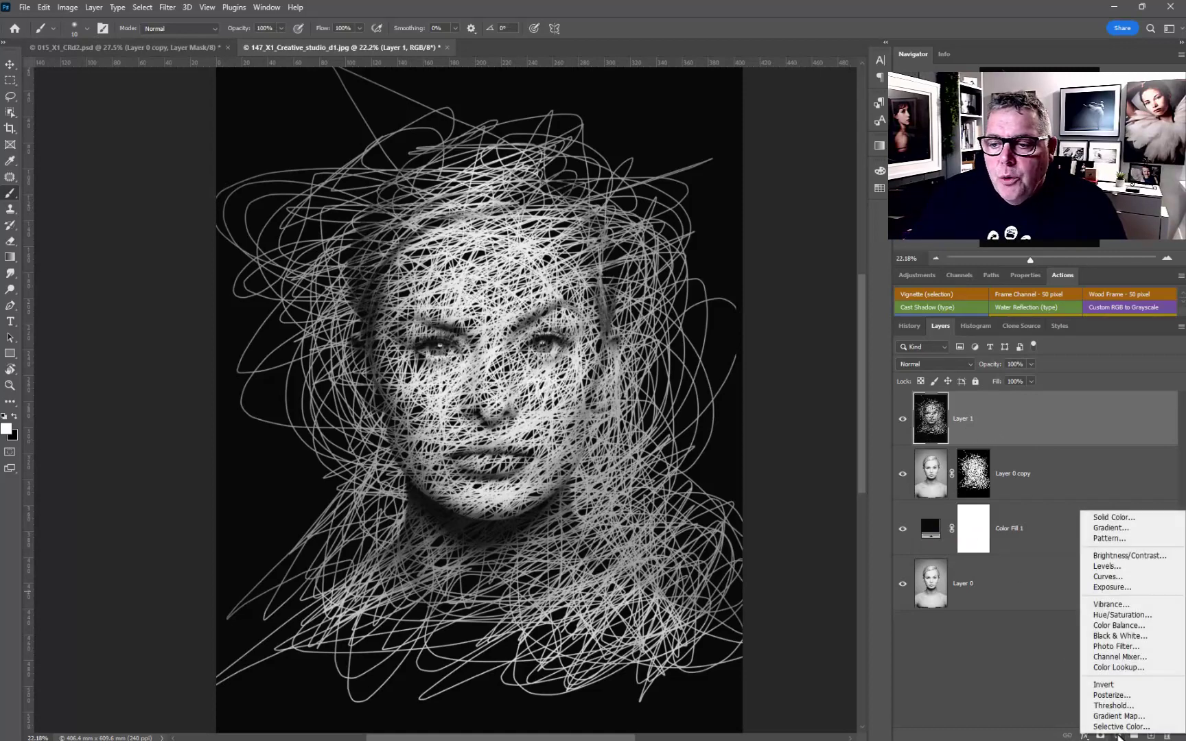
{"action": "left_click", "coordinate": [1110, 523]}
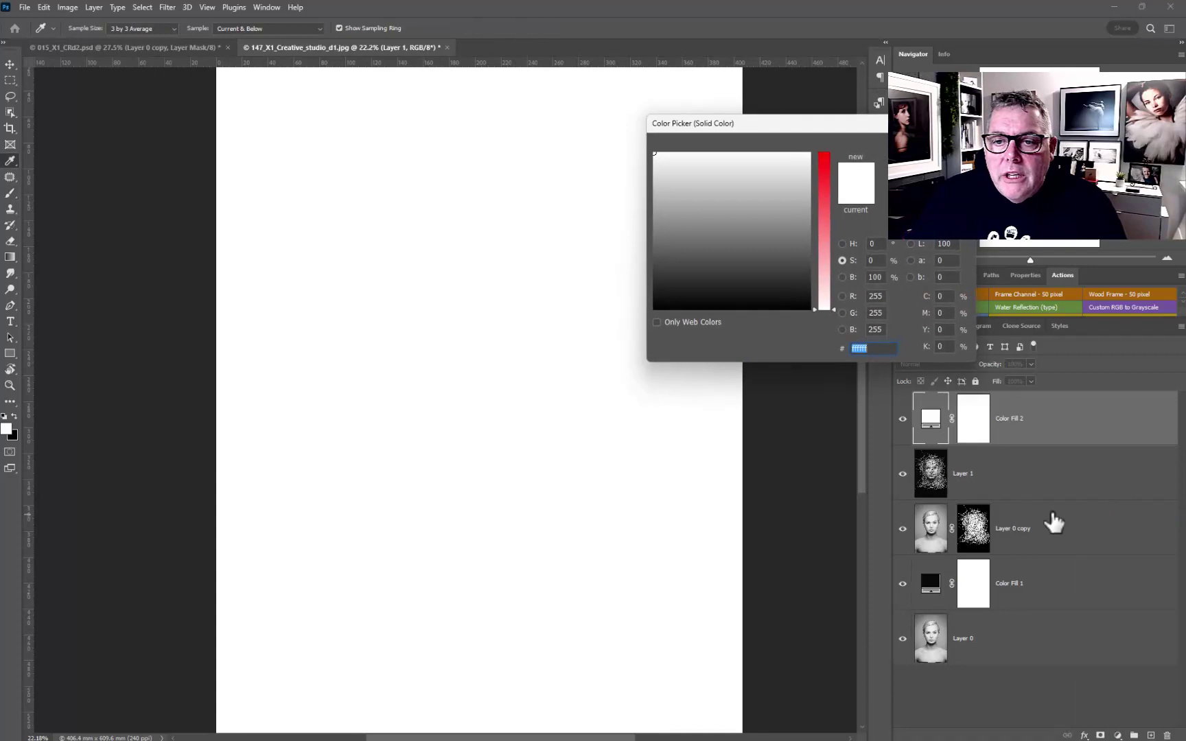
{"action": "left_click", "coordinate": [826, 194]}
{"action": "left_click_drag", "start_coordinate": [767, 203], "coordinate": [738, 198]}
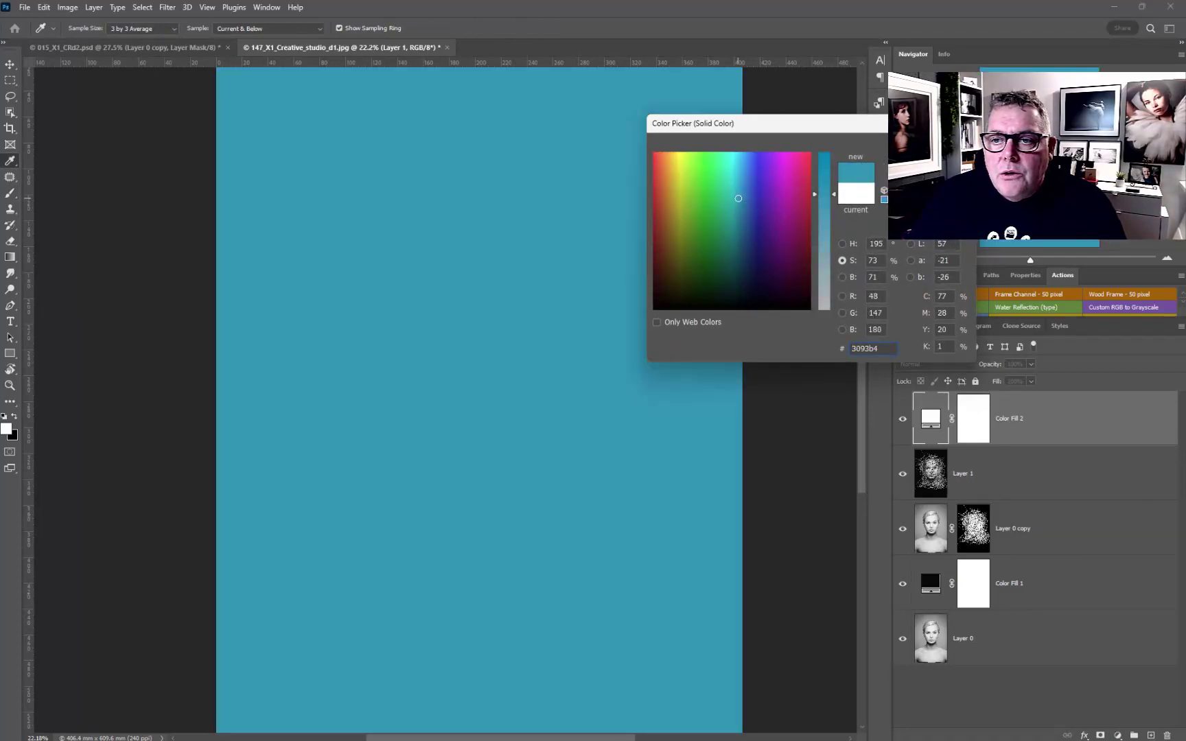
{"action": "key", "text": "Return"}
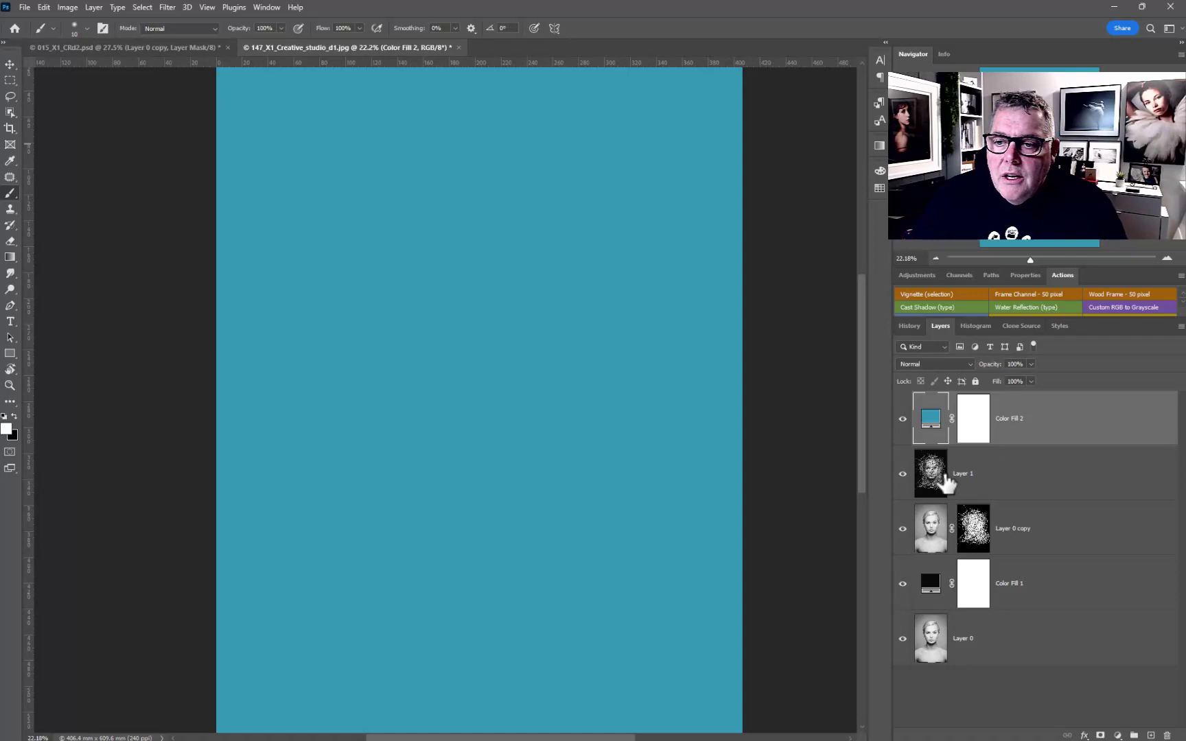
- Clip Color Fill 2 to Layer 1 and preview blend modes, keeping it at Normal
{"action": "left_click_drag", "start_coordinate": [1004, 450], "coordinate": [1001, 439]}
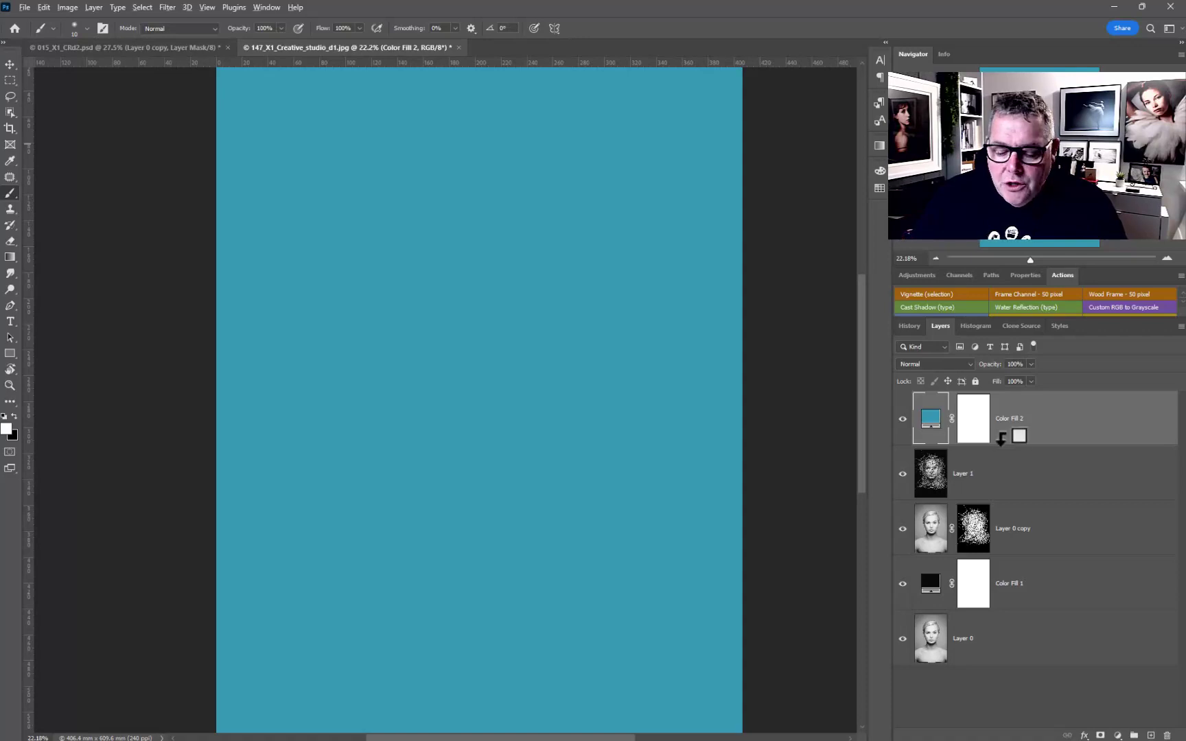
{"action": "left_click", "coordinate": [1001, 439], "text": "alt"}
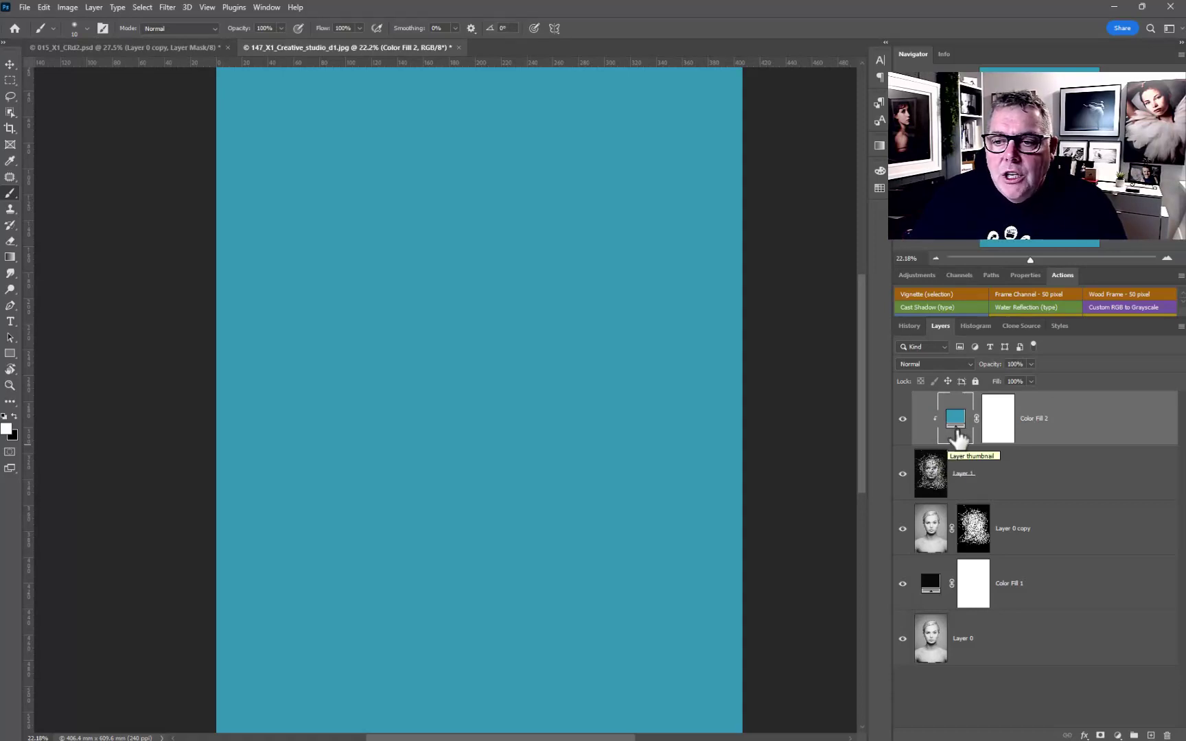
{"action": "left_click", "coordinate": [943, 363]}
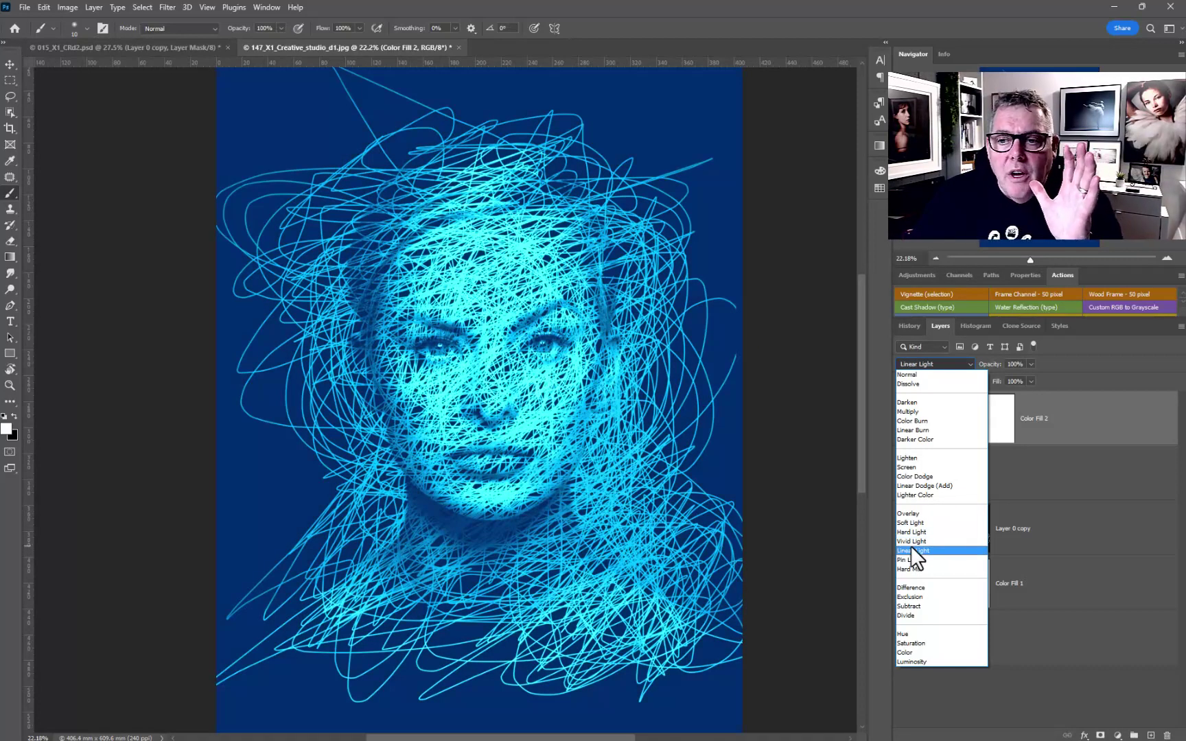
{"action": "key", "text": "Escape"}
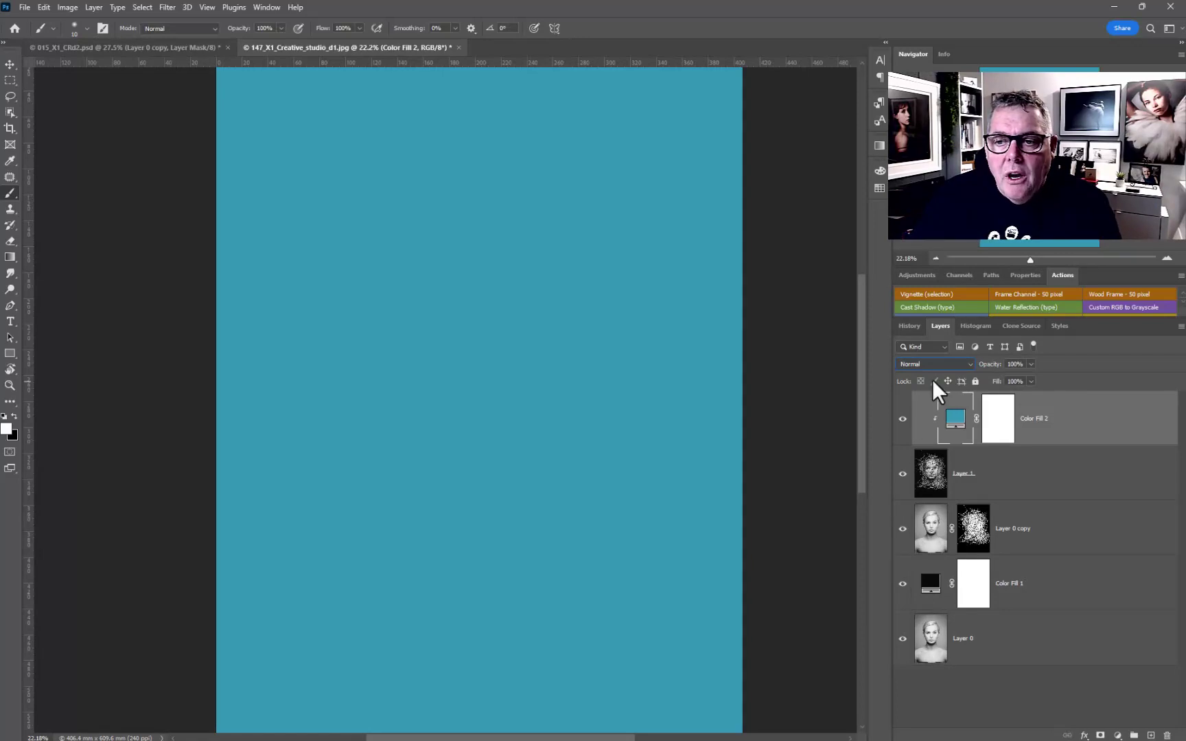
- Set the merged Layer 1's blend mode to Vivid Light
{"action": "left_click", "coordinate": [930, 485]}
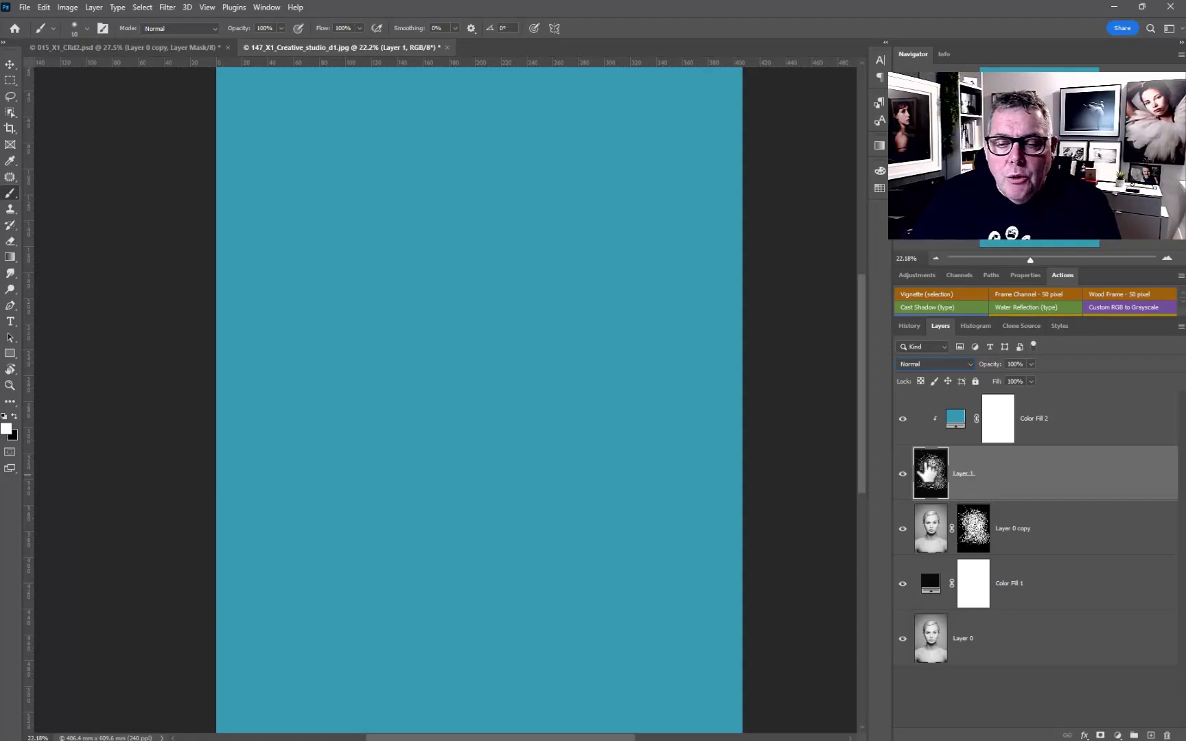
{"action": "left_click", "coordinate": [933, 361]}
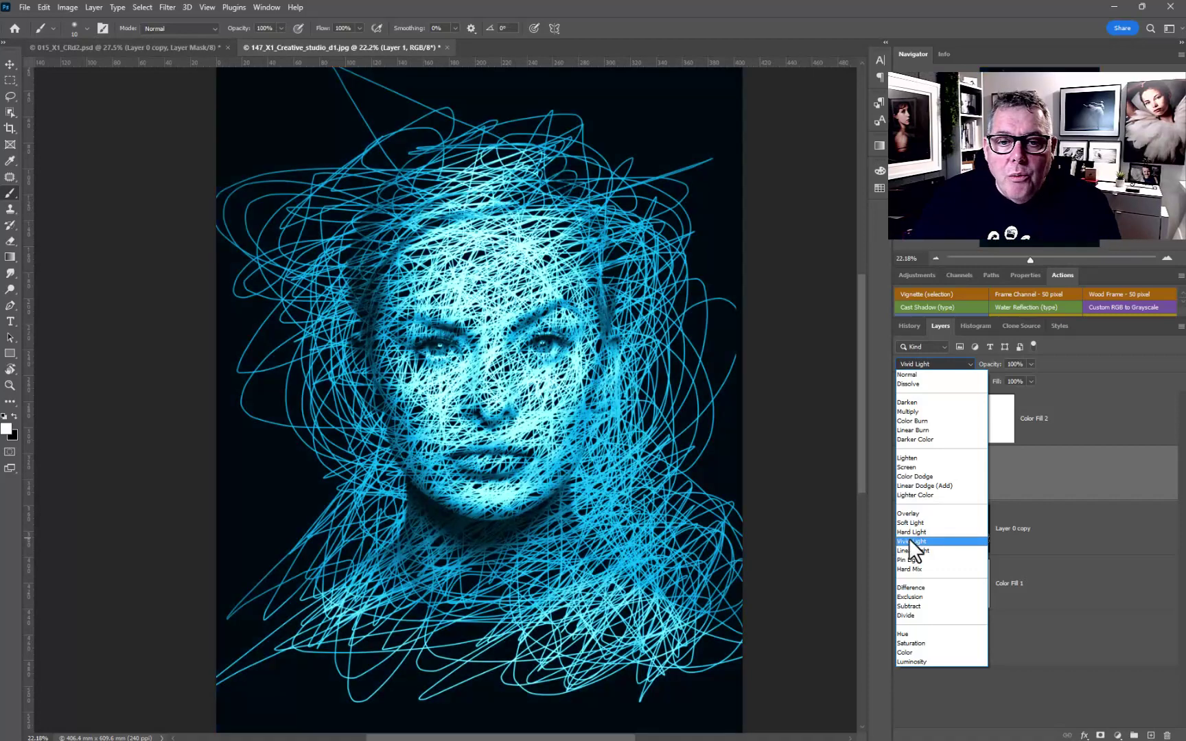
{"action": "left_click", "coordinate": [915, 542]}
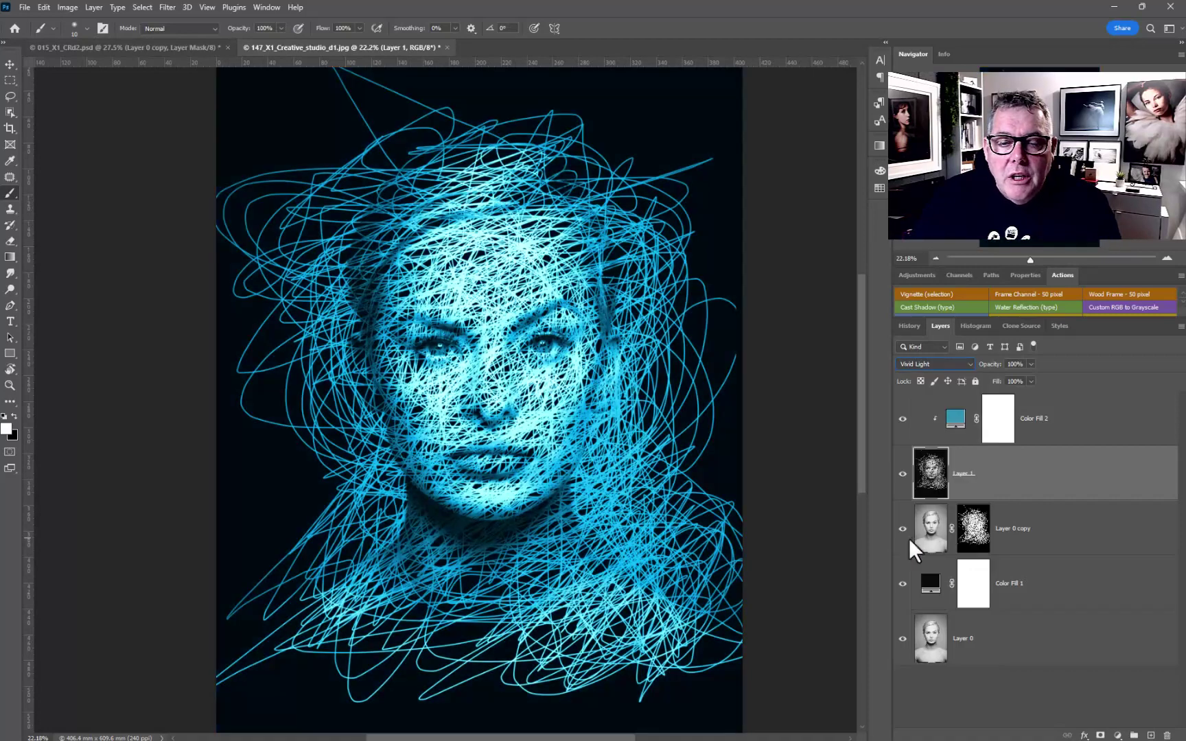